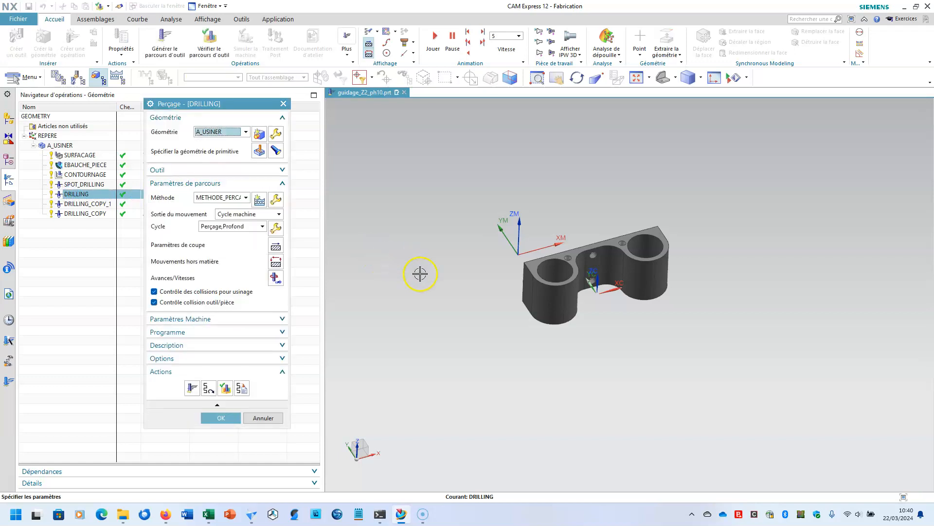
In the DRILLING operation's feature geometry, make the depth of both bores user-defined and set it to 36 mm.
left_click(259, 150)
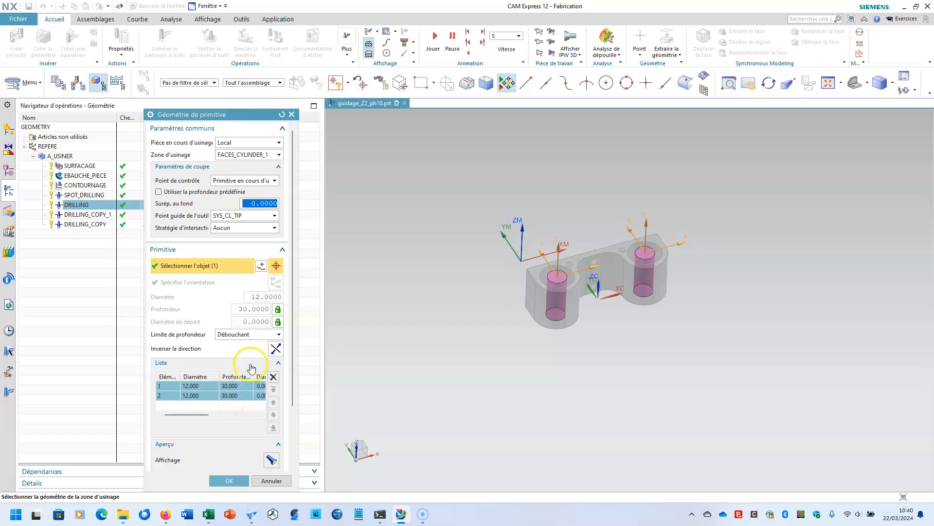
left_click(278, 310)
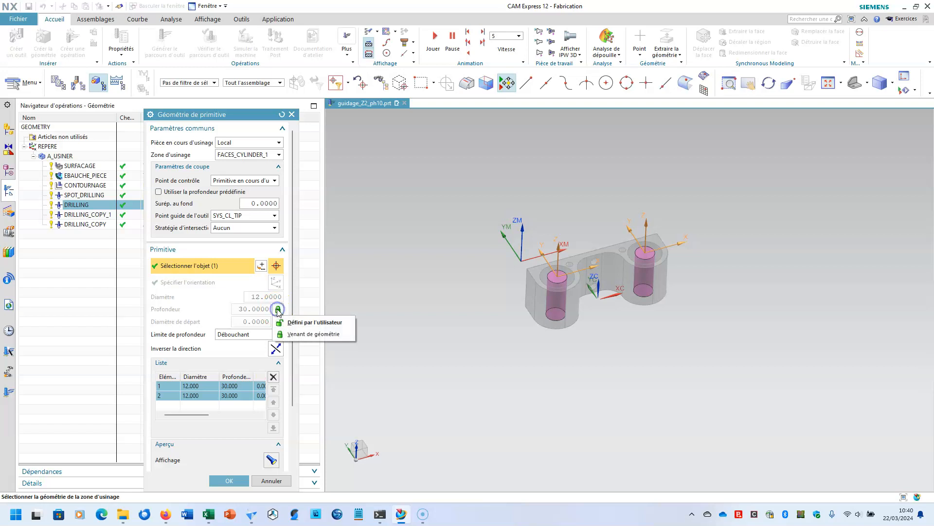
left_click(293, 325)
left_click(267, 308)
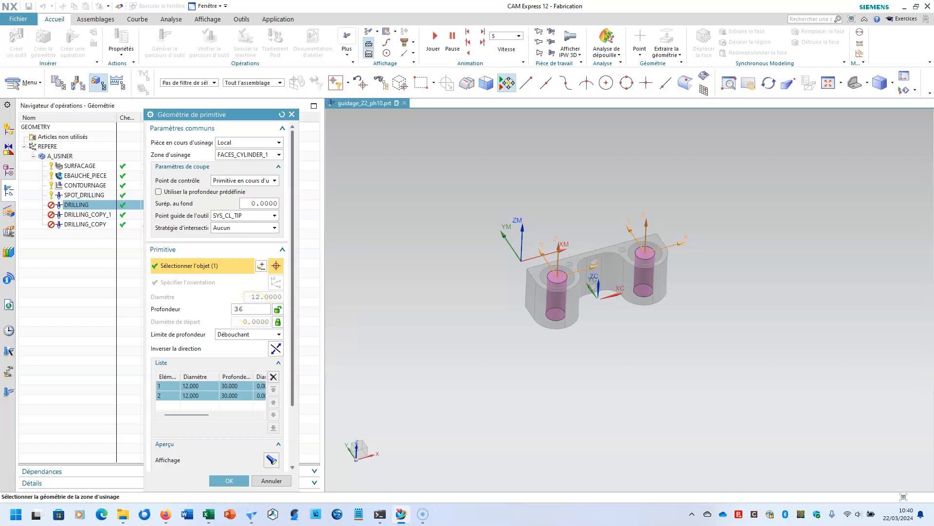
key("Return")
middle_click_drag(542, 355, 538, 305)
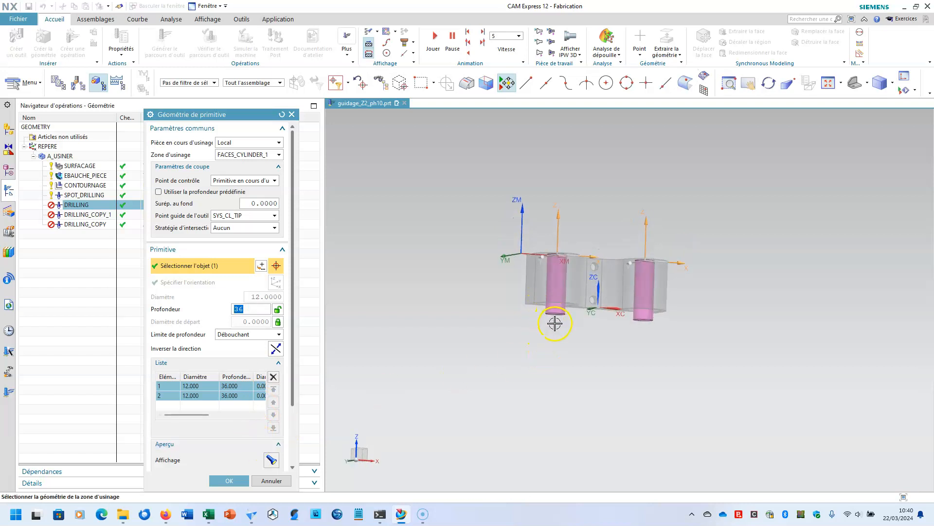
left_click(229, 480)
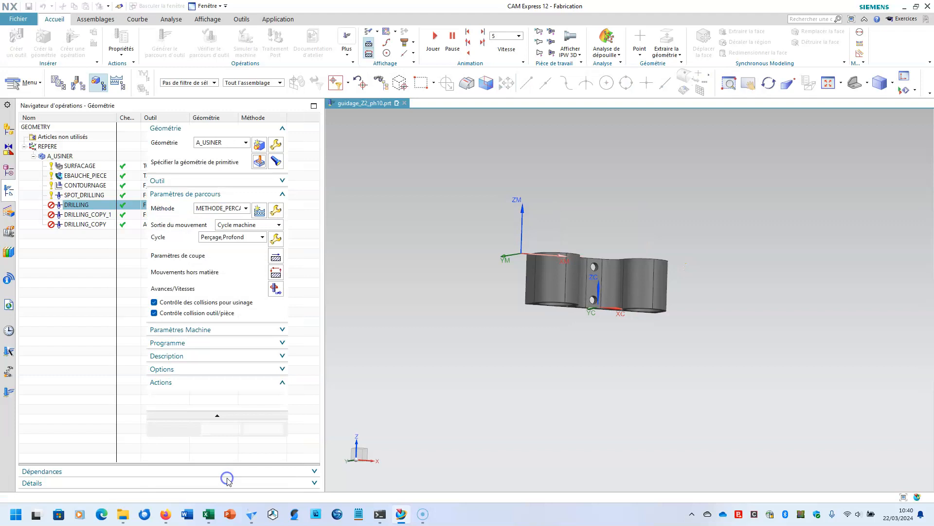
left_click(228, 428)
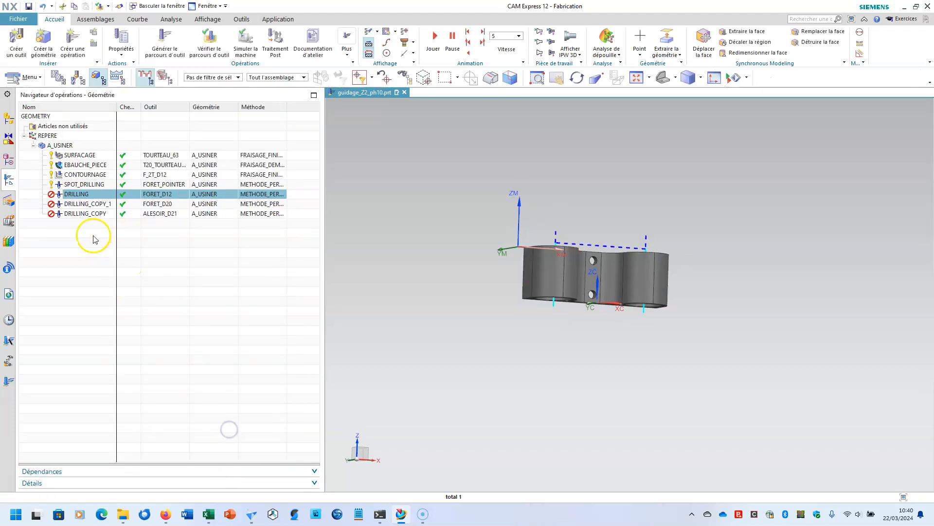
Override the feature geometry depth in DRILLING_COPY_1 with a user-defined 36 mm for both bores.
double_click(86, 204)
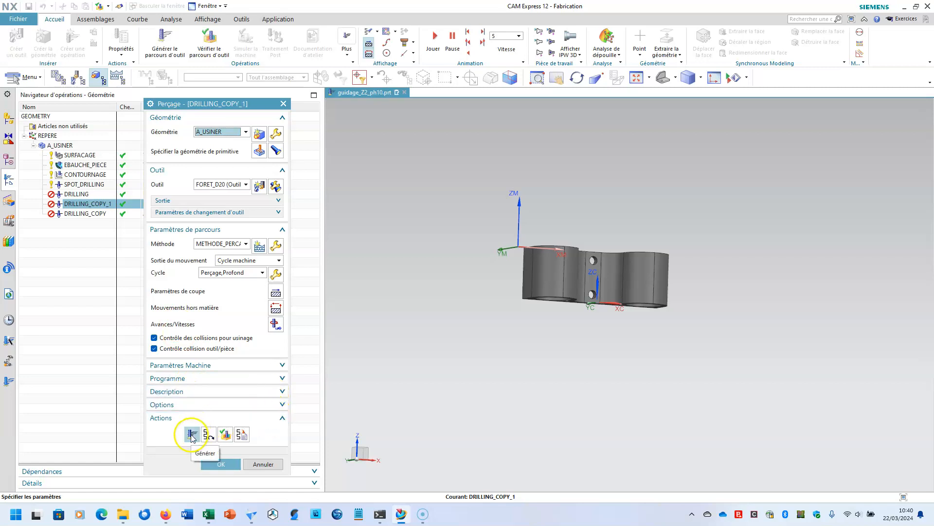
left_click(264, 151)
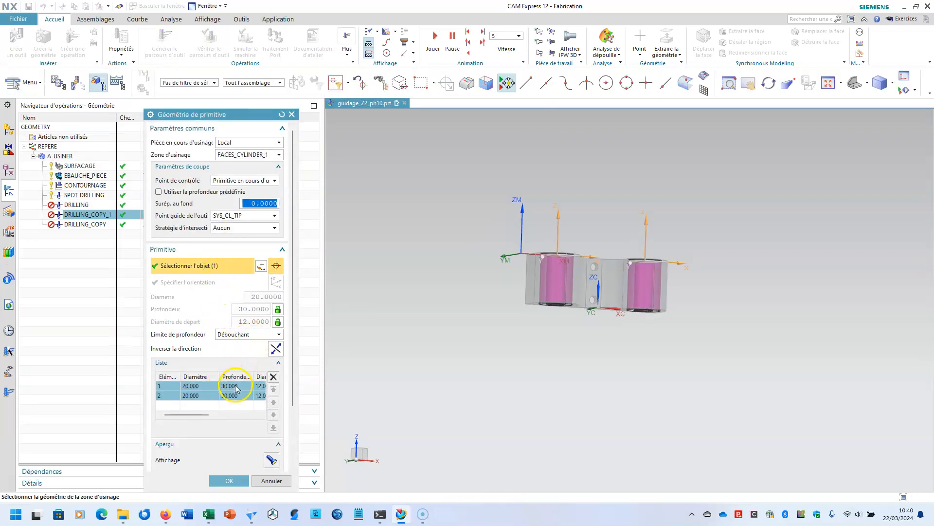
left_click(270, 312)
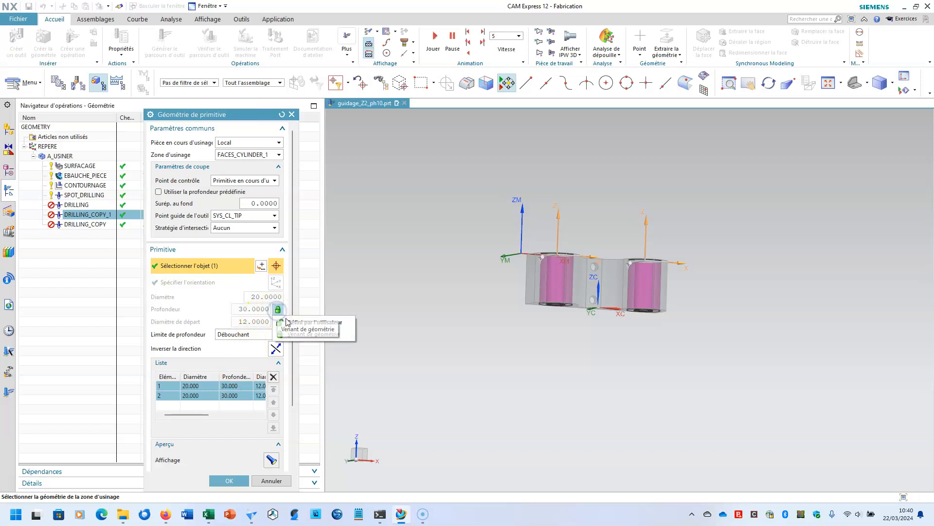
left_click(287, 322)
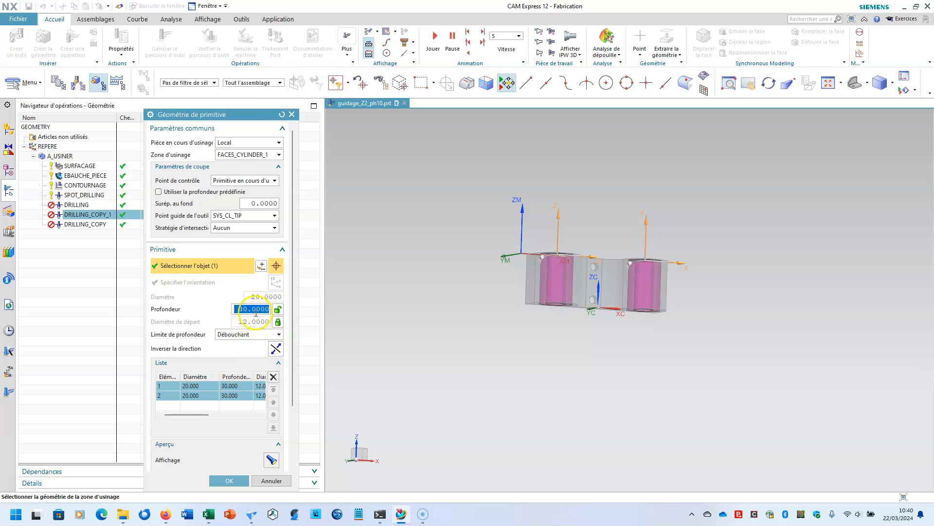
key("Return")
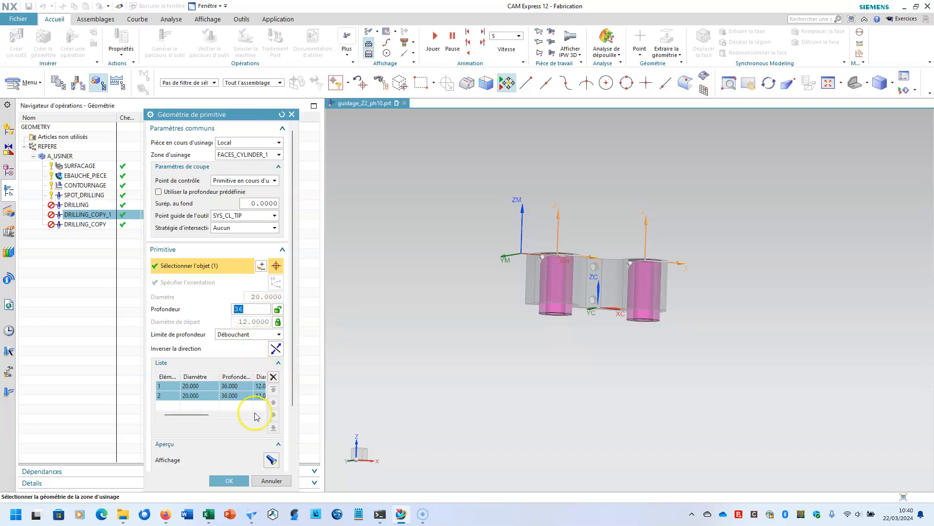
left_click(229, 481)
left_click(220, 474)
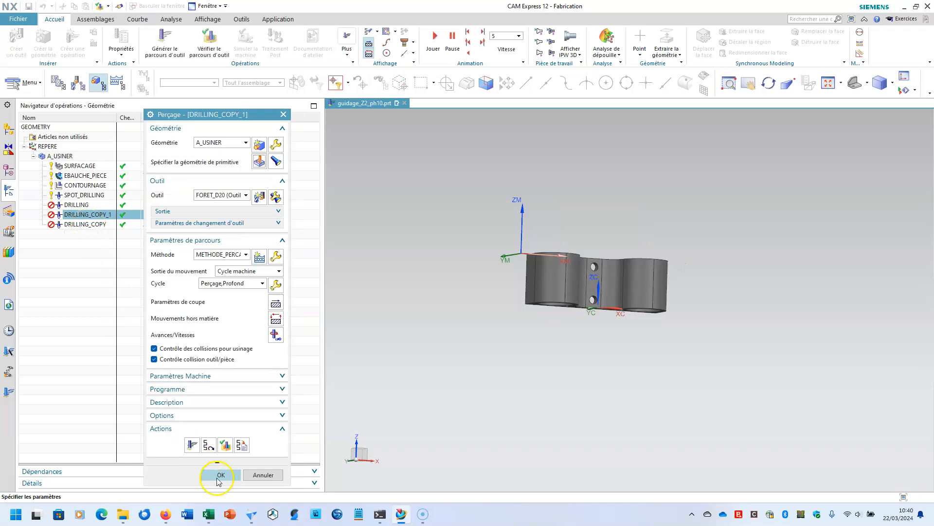
Set a user-defined depth of 34 mm for both bores in DRILLING_COPY's feature geometry and recheck the values.
left_click(82, 214)
double_click(81, 215)
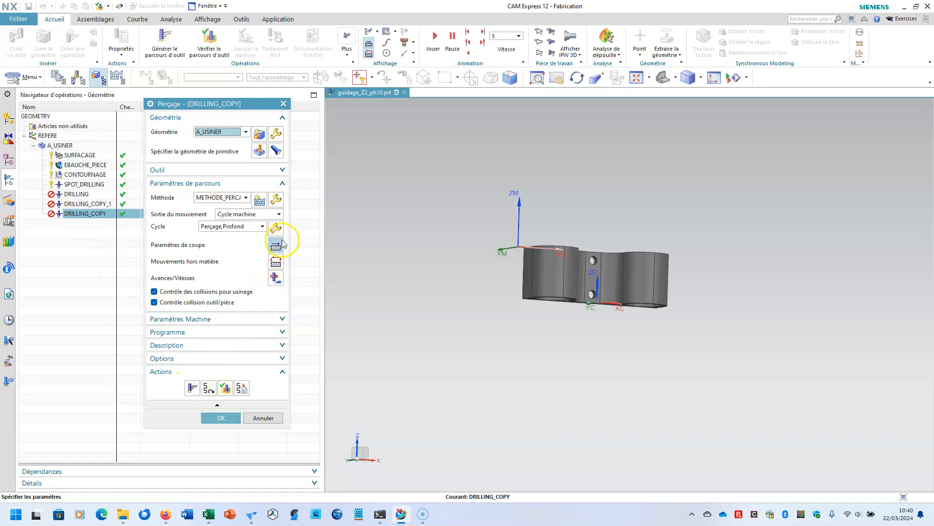
left_click(257, 151)
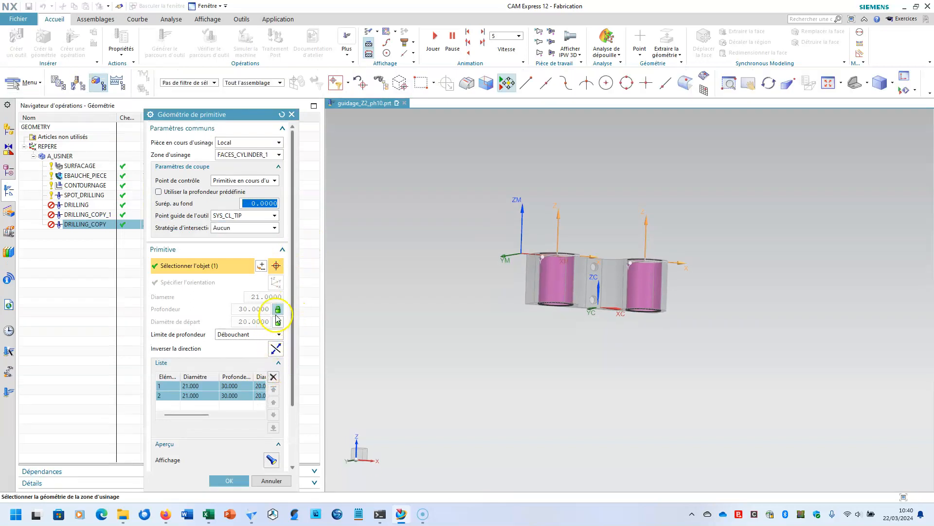
left_click(278, 309)
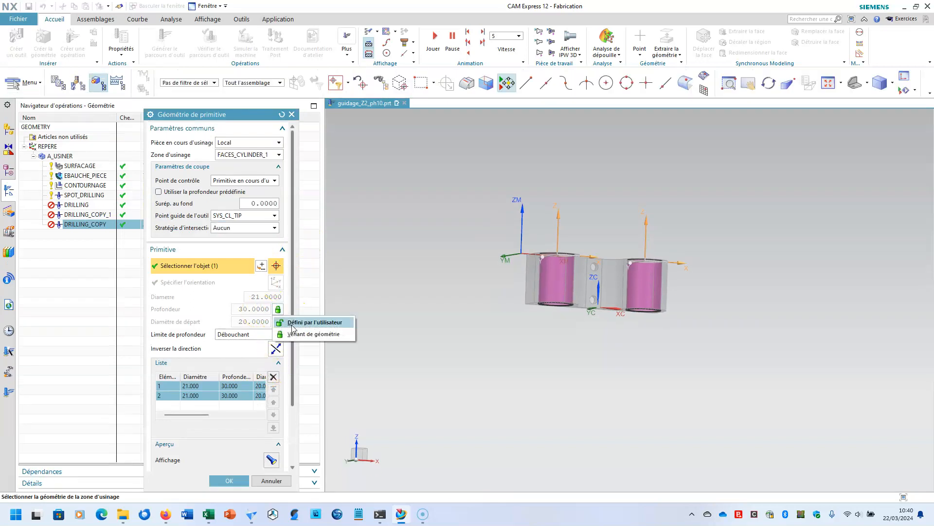
left_click(292, 322)
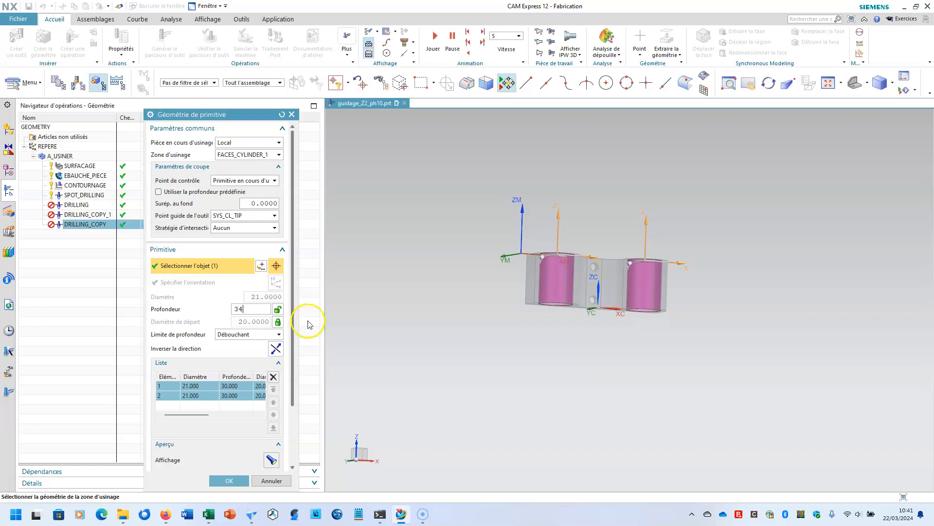
key("Tab")
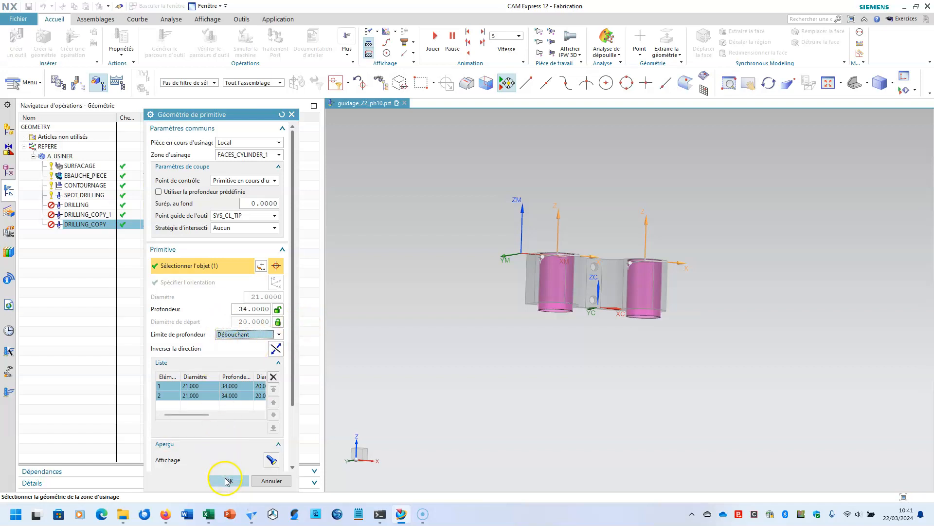
left_click(240, 395)
left_click(230, 480)
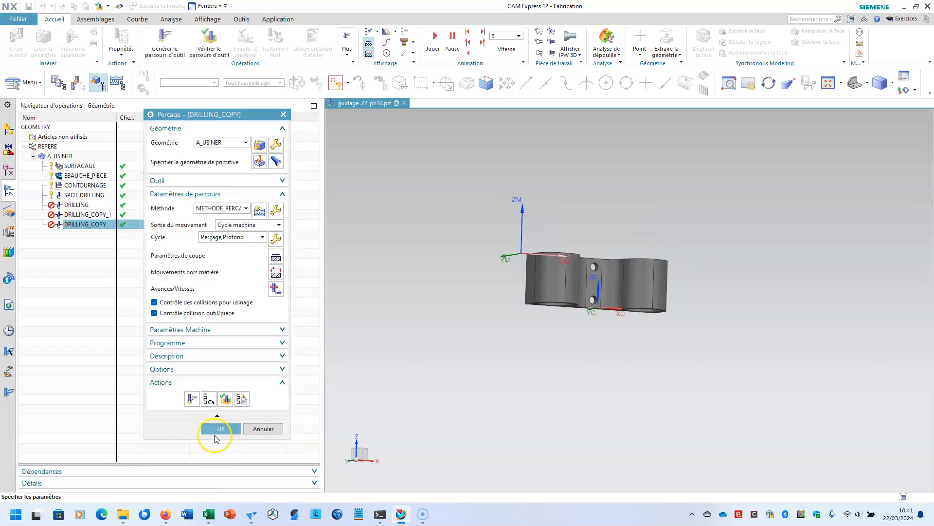
left_click(259, 161)
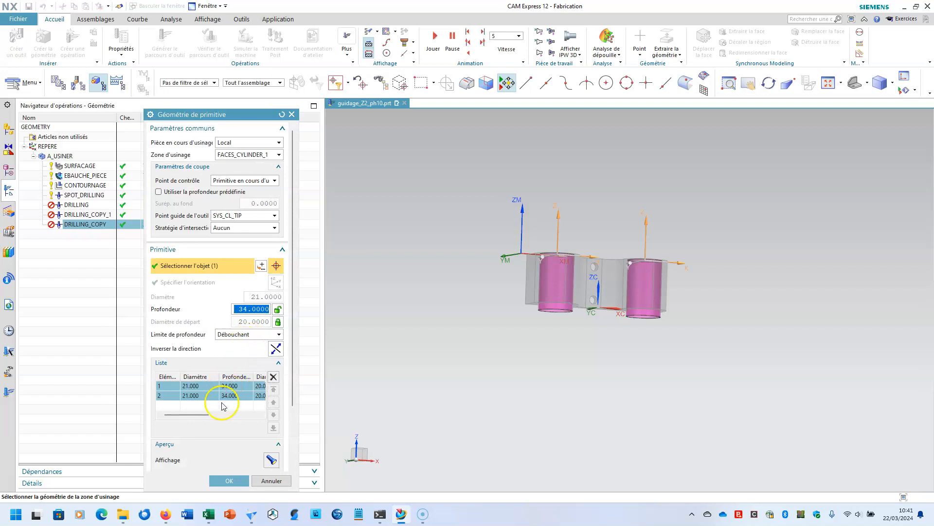
left_click(223, 479)
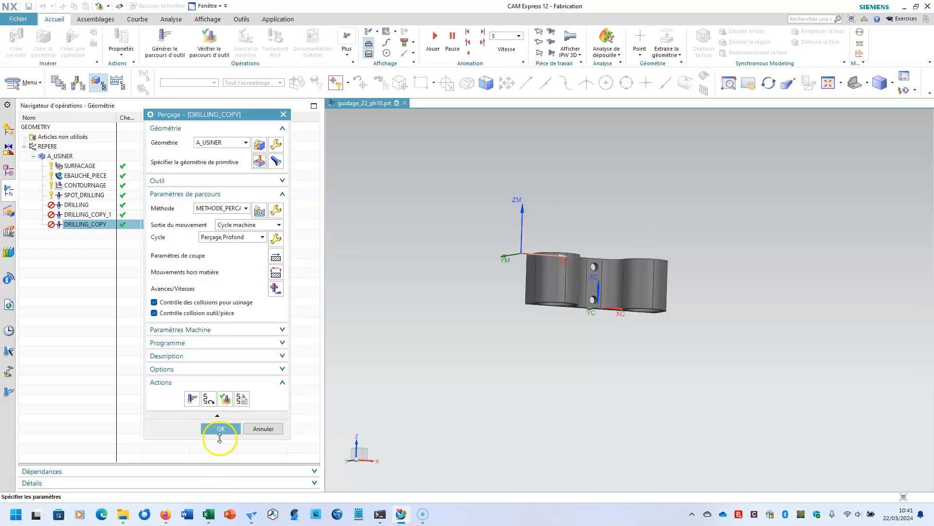
left_click(220, 429)
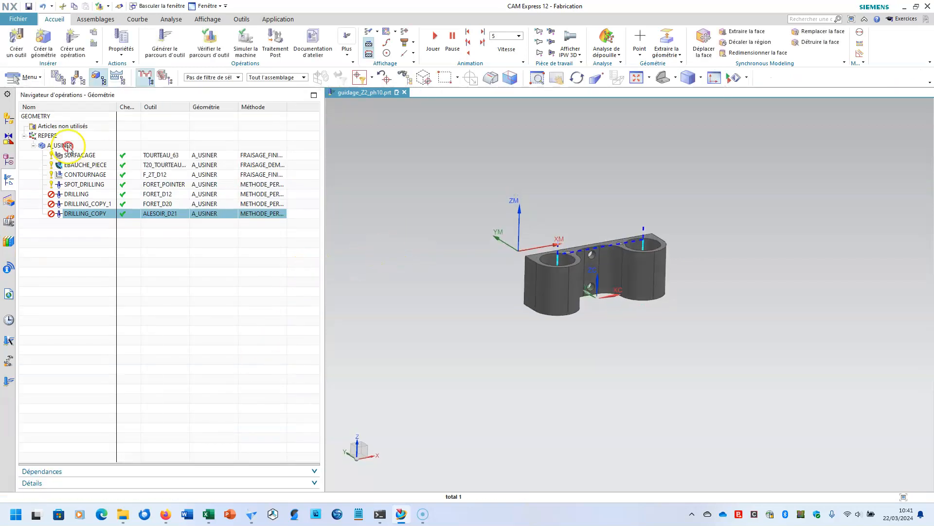
Generate the tool paths of all outdated operations under A_USINER and accept them.
left_click(63, 146)
left_click(143, 58)
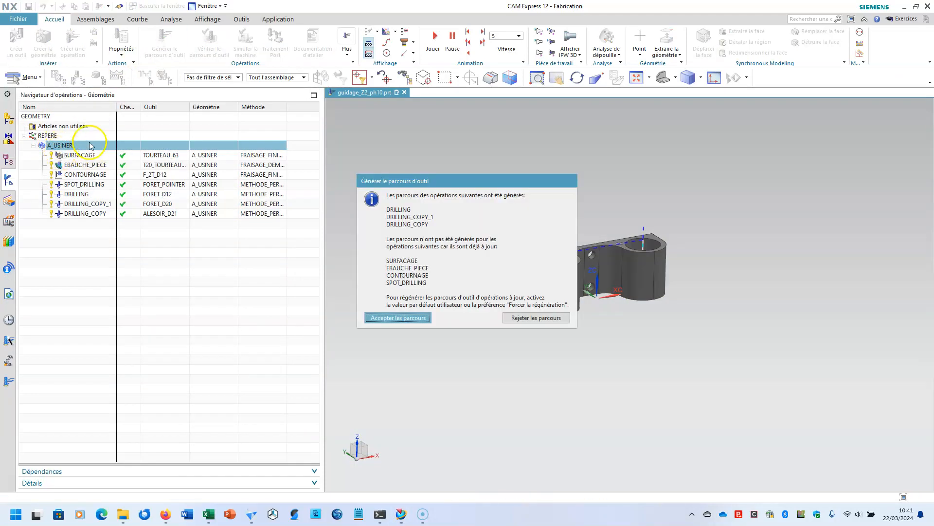
left_click(392, 317)
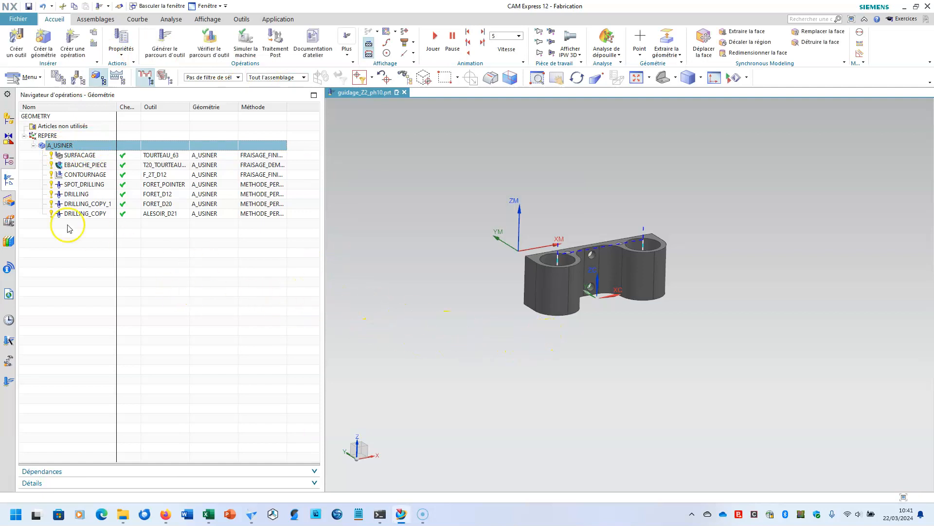
Examine the bores, the small holes and the generated drilling paths on the part from closer up.
scroll(603, 345, "down", 2)
scroll(602, 339, "up", 4)
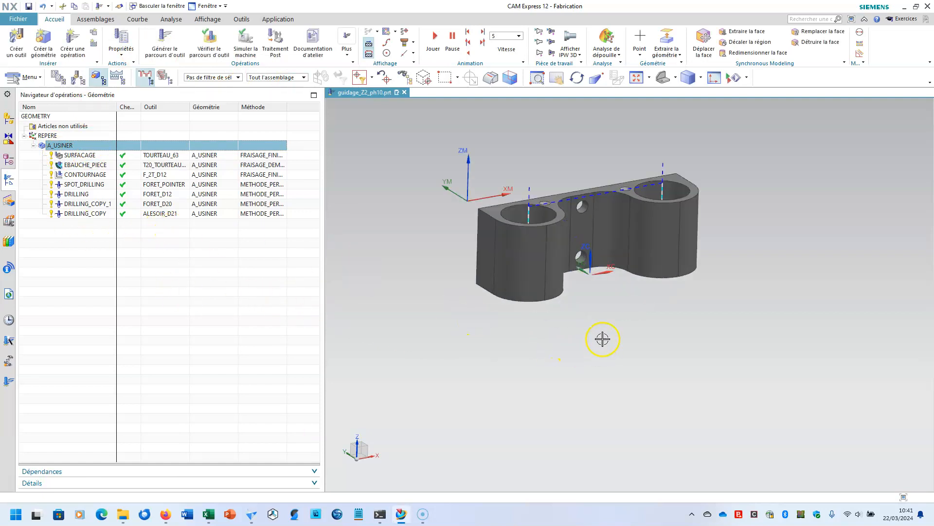
middle_click_drag(593, 311, 578, 390)
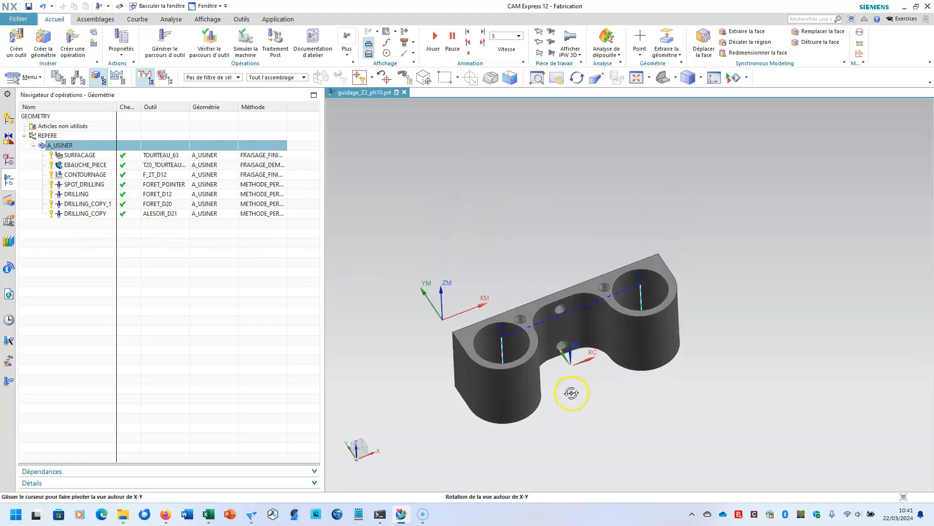
scroll(518, 316, "down", 2)
scroll(582, 295, "up", 5)
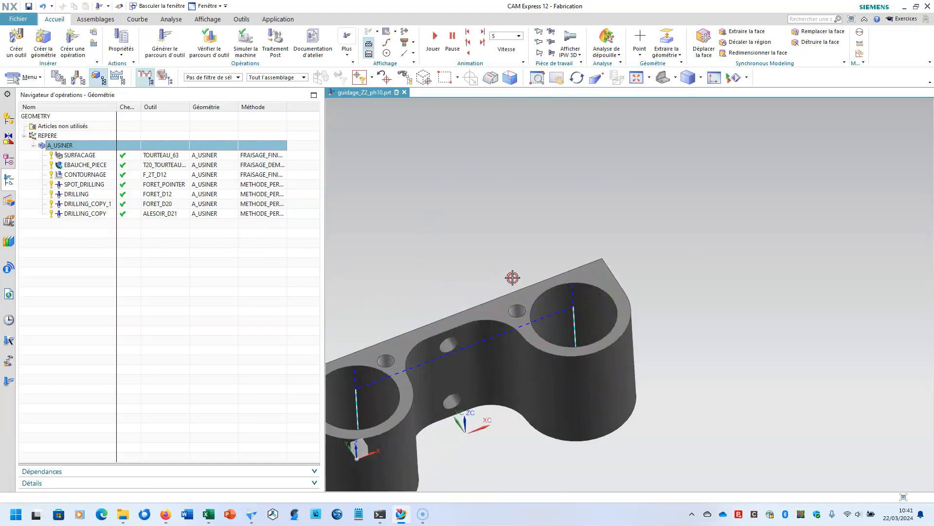
middle_click_drag(510, 274, 793, 175, "shift")
middle_click_drag(690, 240, 615, 234)
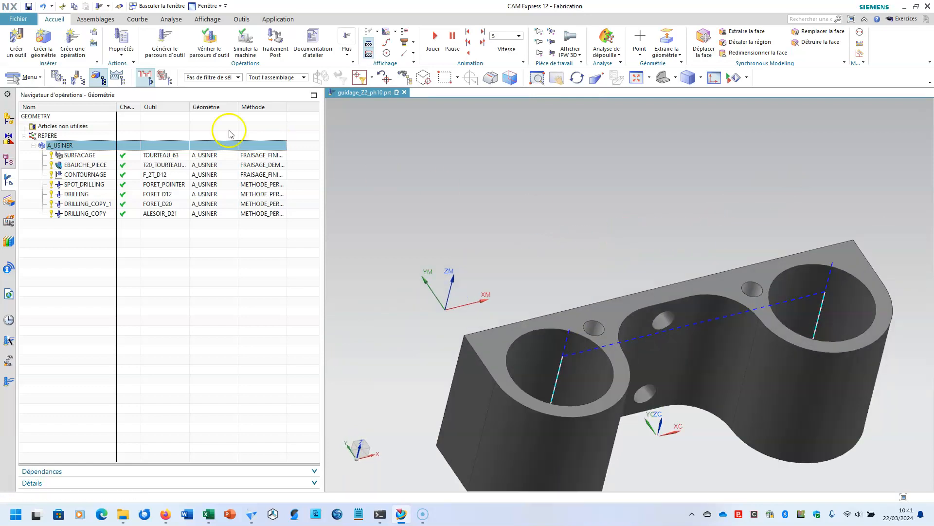
Create a drilling operation with tool FORET_D4.2, geometry A_USINER and method METHODE_PERCAGE.
left_click(68, 194)
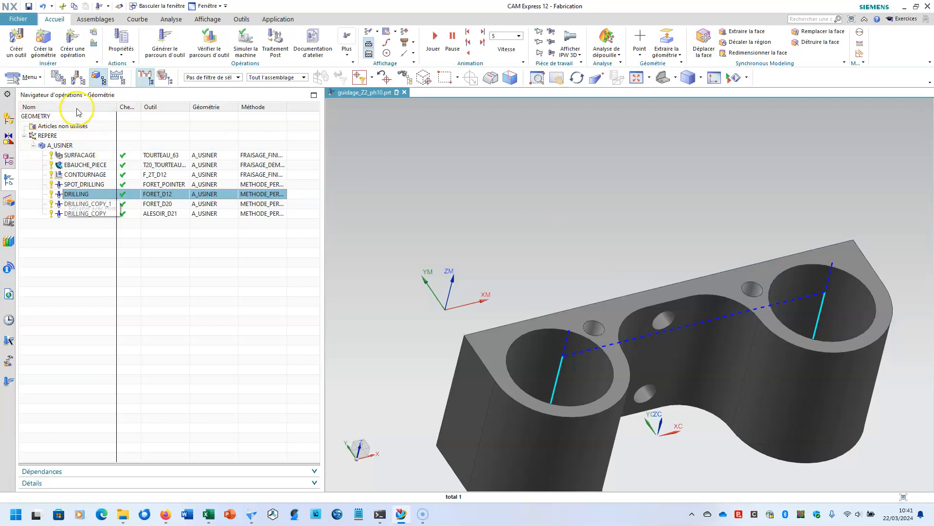
left_click(68, 47)
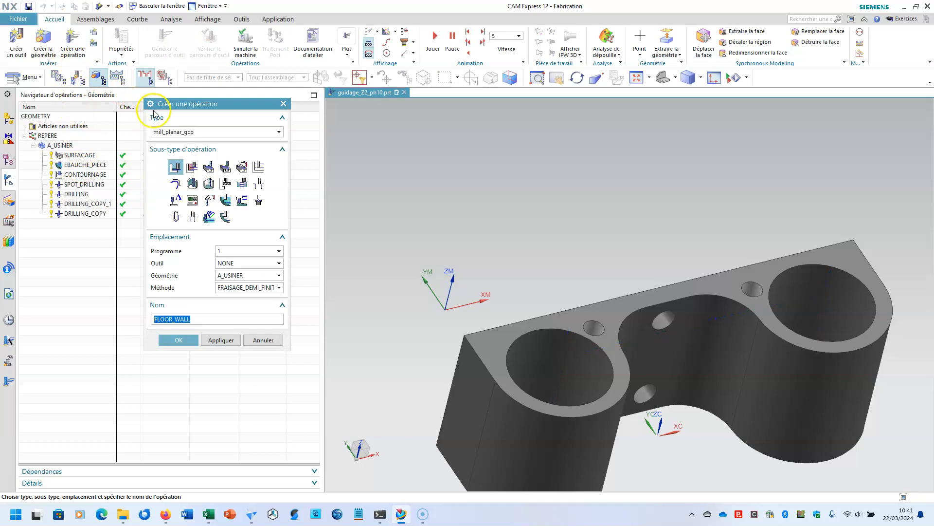
left_click(175, 217)
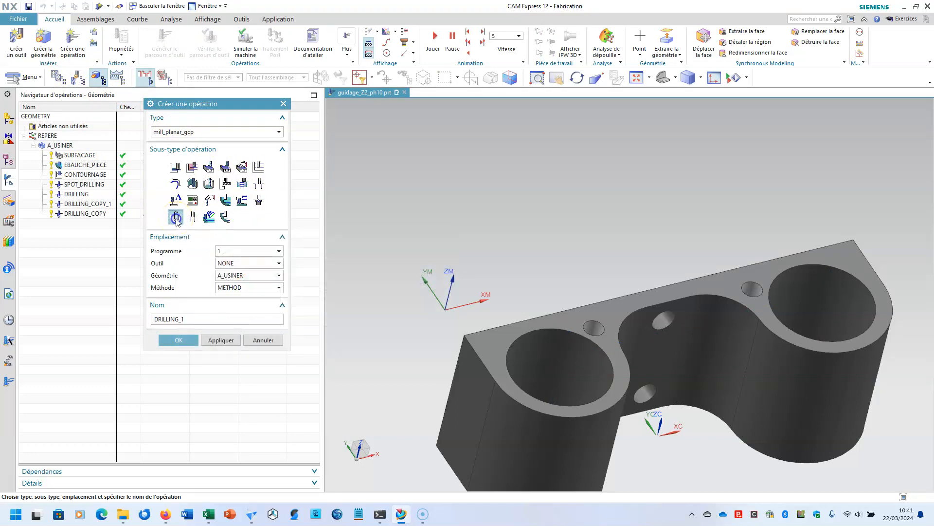
left_click(232, 264)
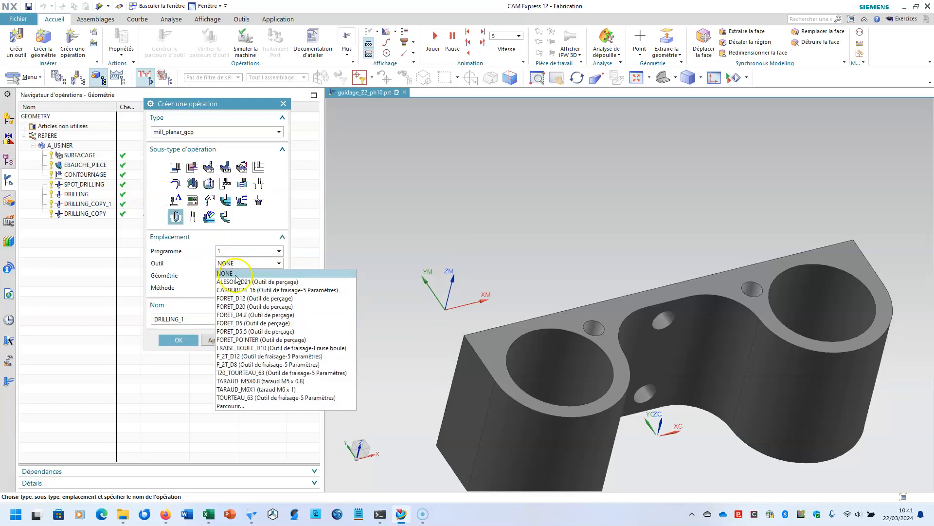
left_click(243, 316)
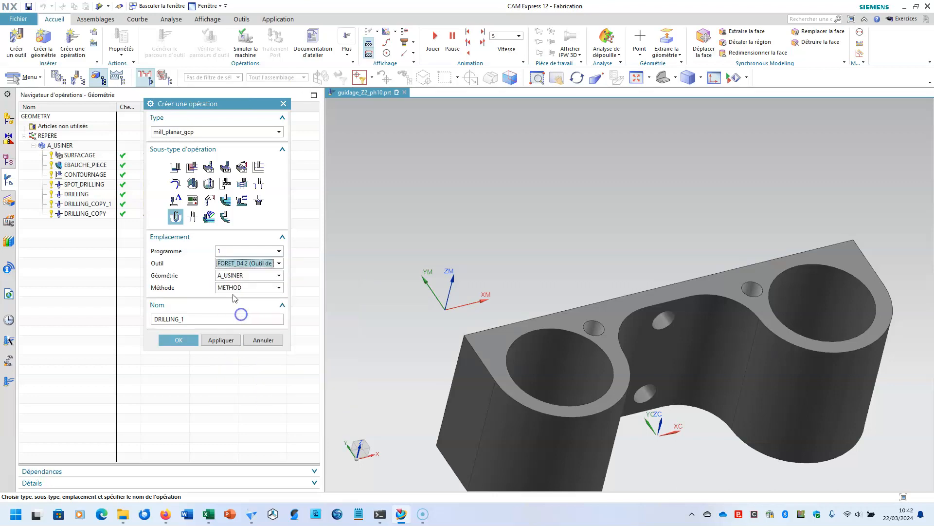
left_click(231, 287)
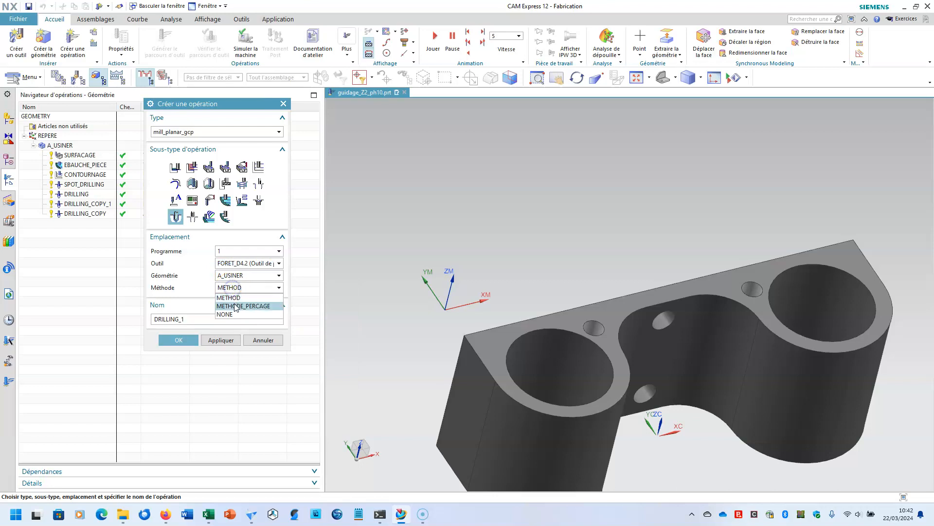
left_click(235, 306)
left_click(179, 339)
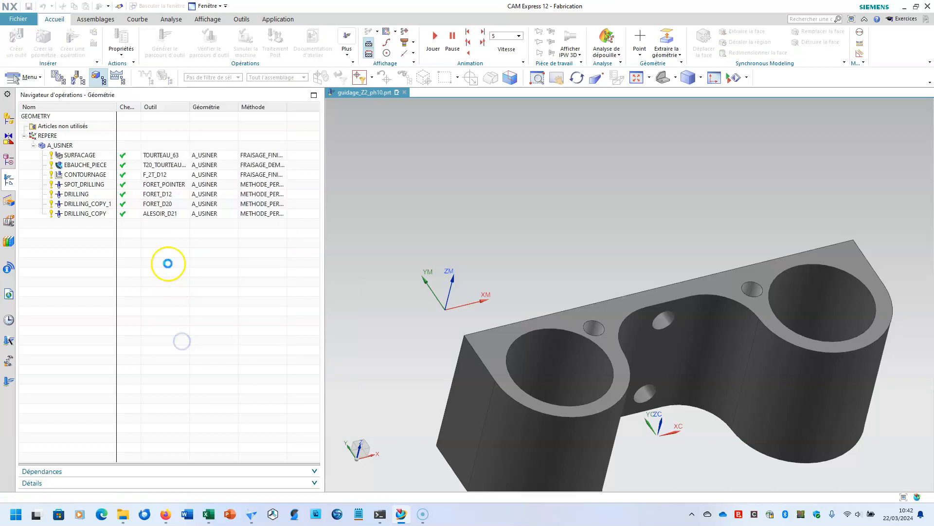
Assign the two 4.2 mm holes on the top face as DRILLING_1's feature geometry, generate its tool path and accept the operation.
left_click(260, 150)
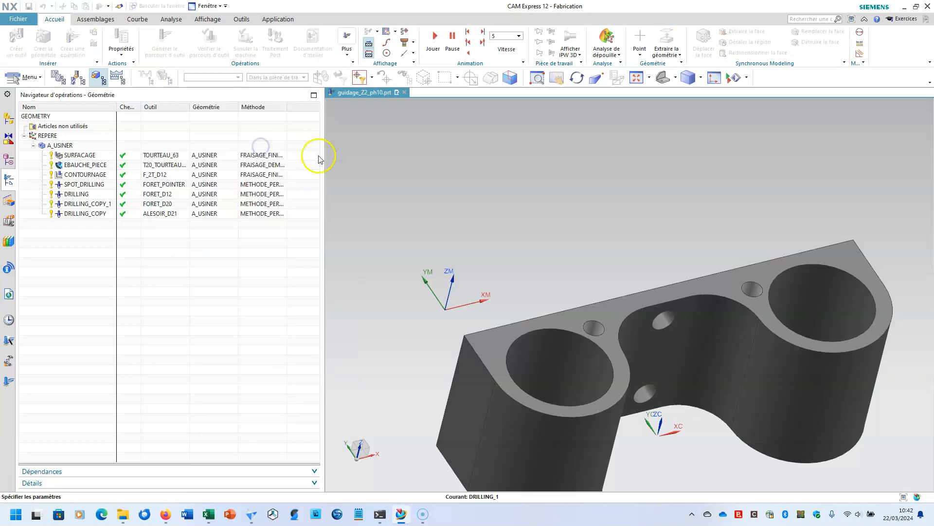
left_click(597, 332)
left_click(752, 293)
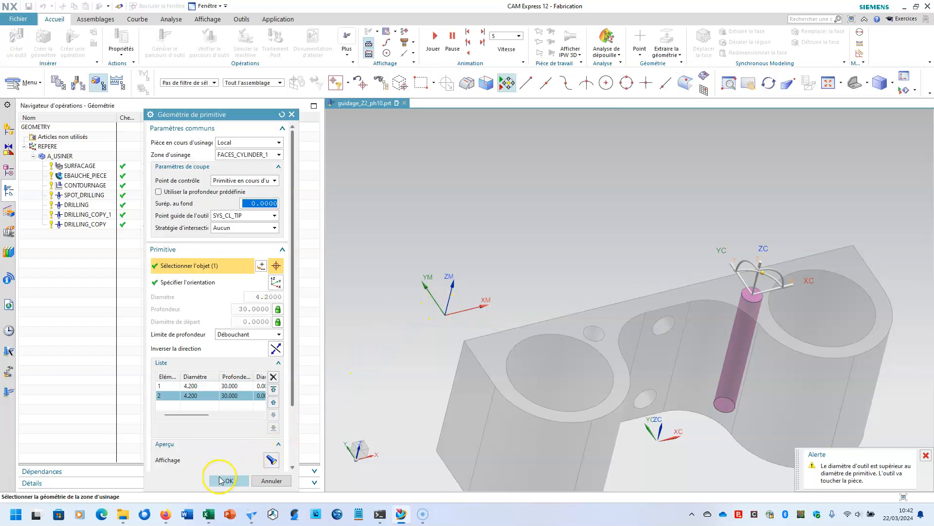
left_click(226, 481)
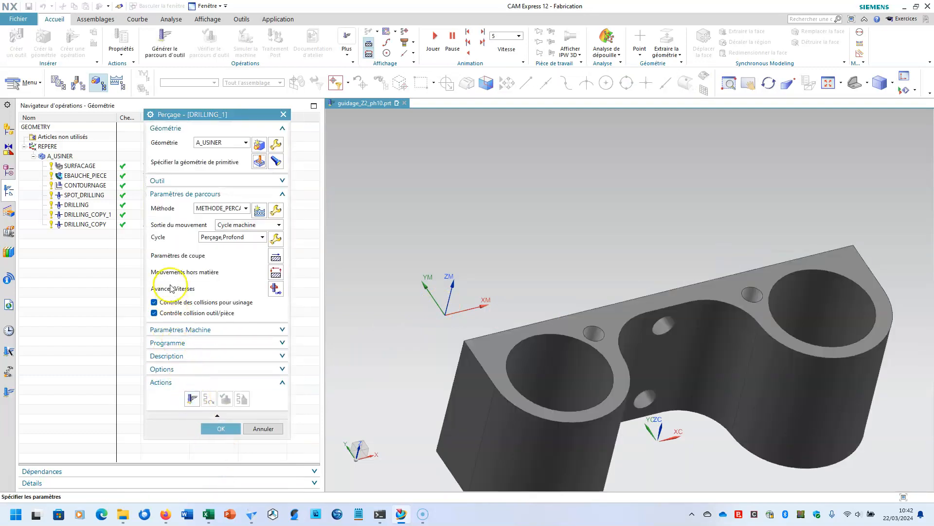
left_click(192, 399)
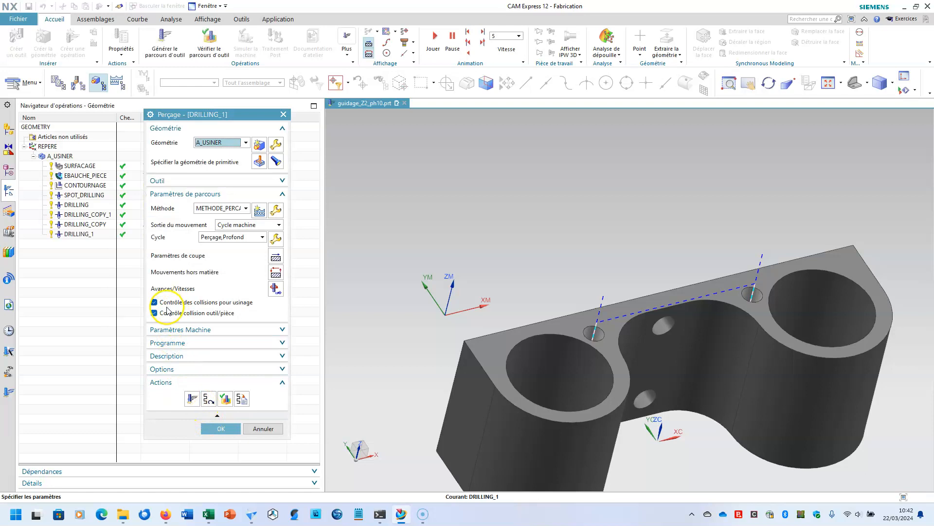
left_click(213, 429)
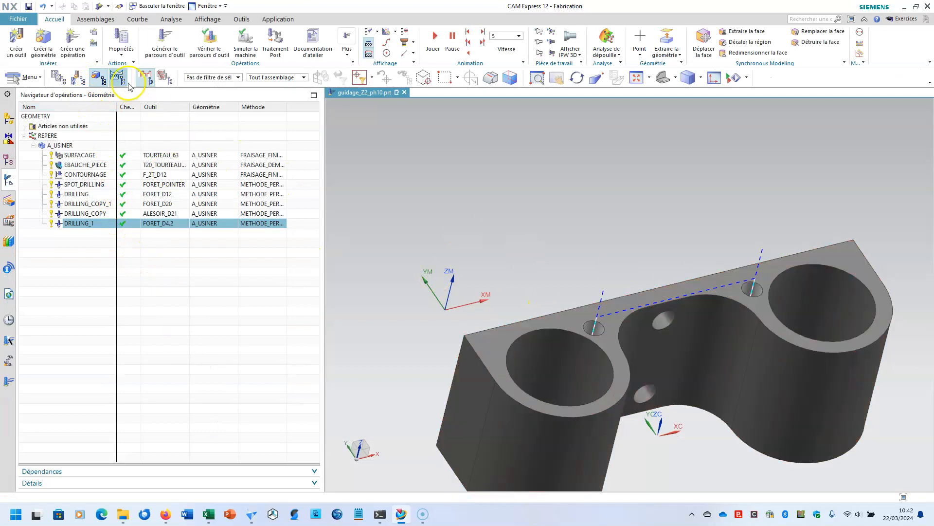
Create a tapping operation with tool TARAUD_M5X0.8, geometry A_USINER and method METHODE_PERCAGE.
left_click(71, 47)
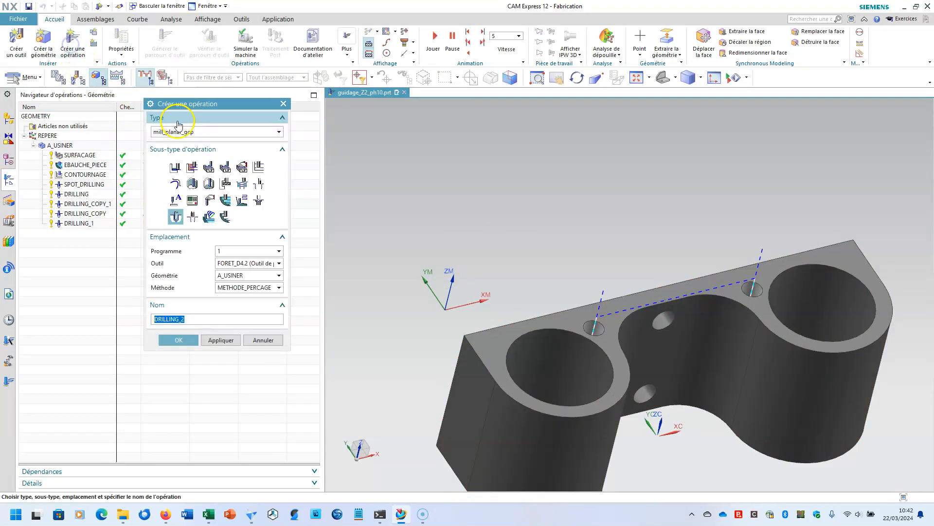
left_click(179, 216)
left_click(191, 217)
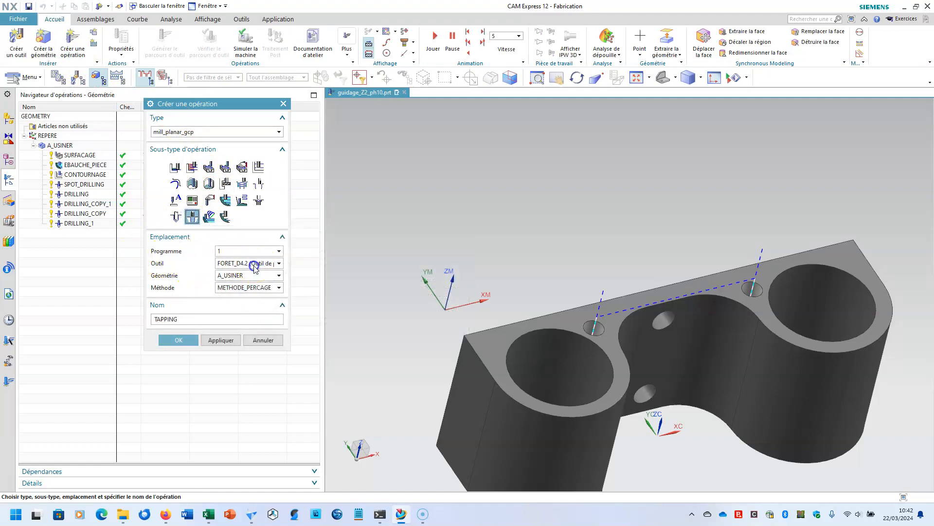
left_click(254, 265)
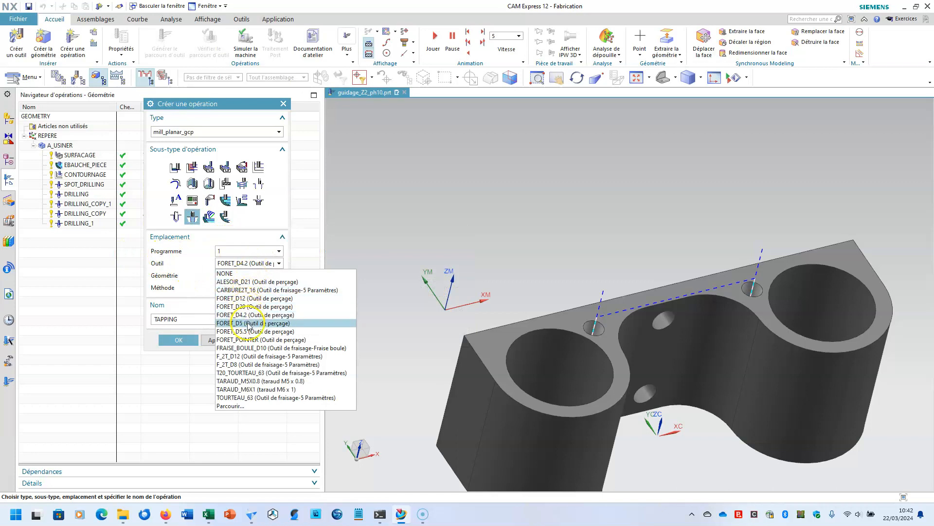
left_click(251, 365)
left_click(245, 381)
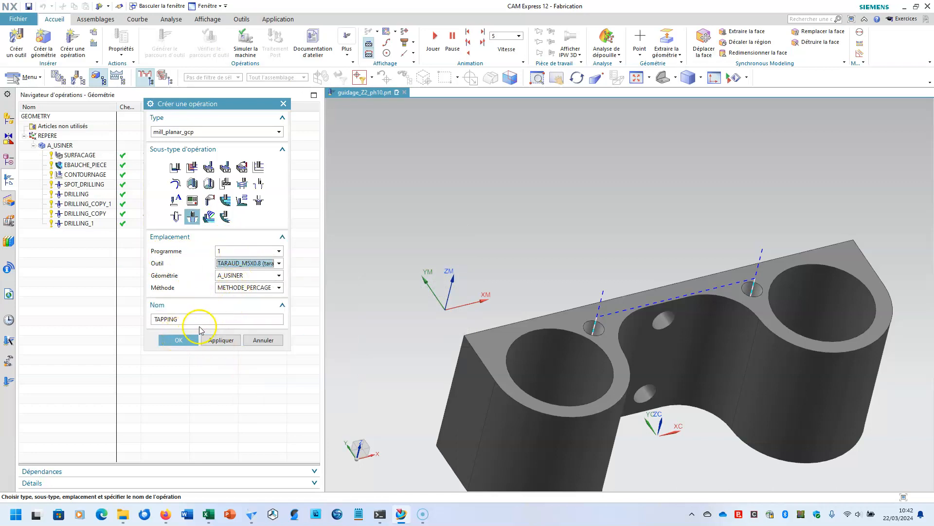
left_click(180, 341)
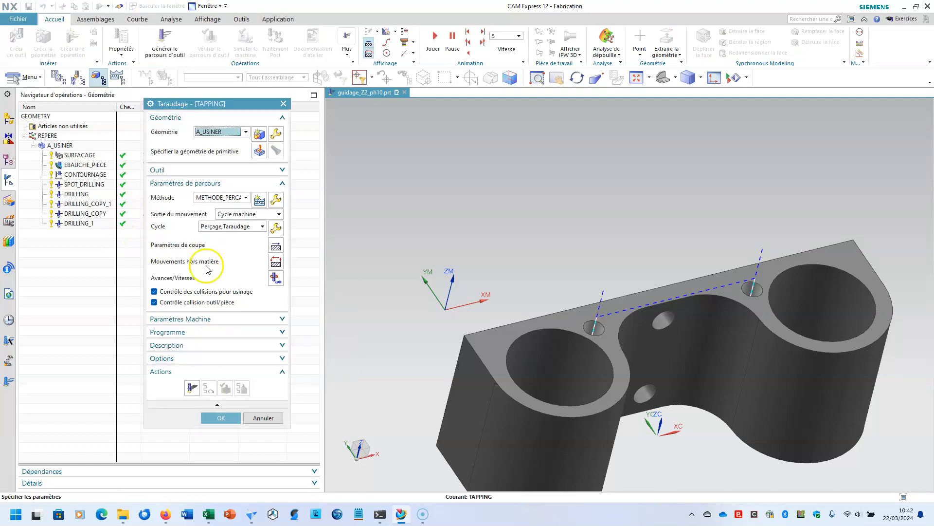
Assign the two small top-face holes as TAPPING's feature geometry, with a user-defined depth of 10 mm for both.
left_click(261, 149)
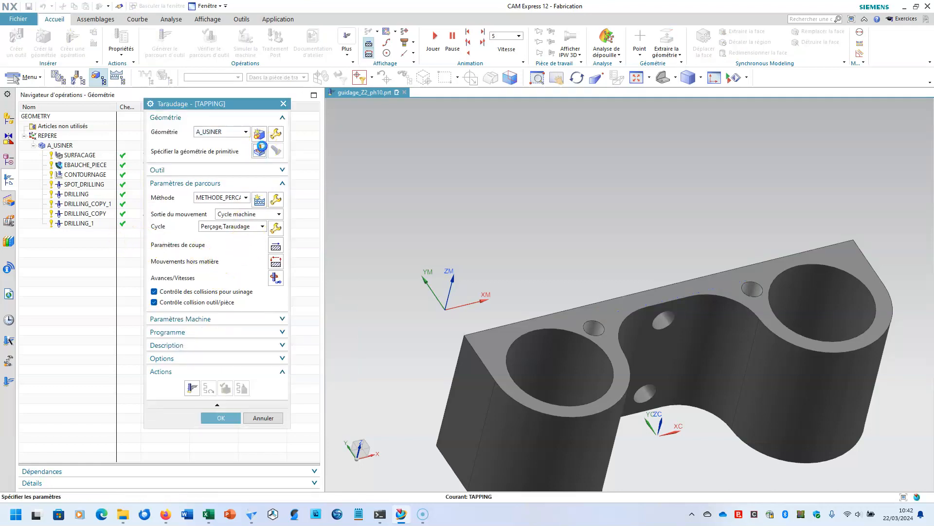
left_click(596, 328)
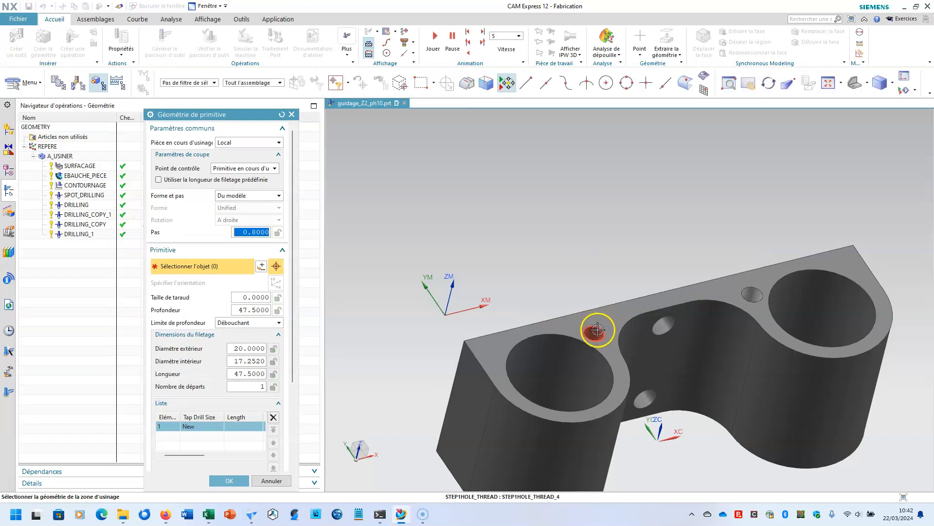
left_click(748, 288)
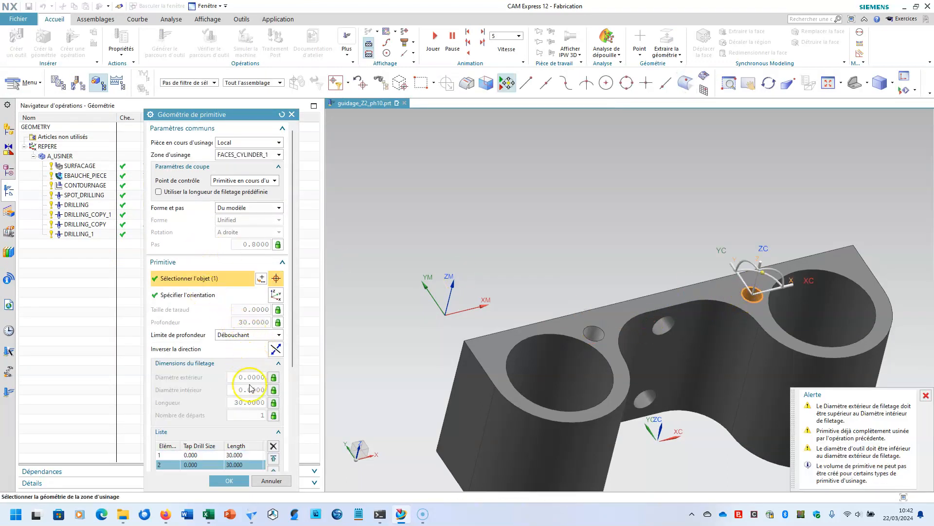
left_click(239, 455, "shift")
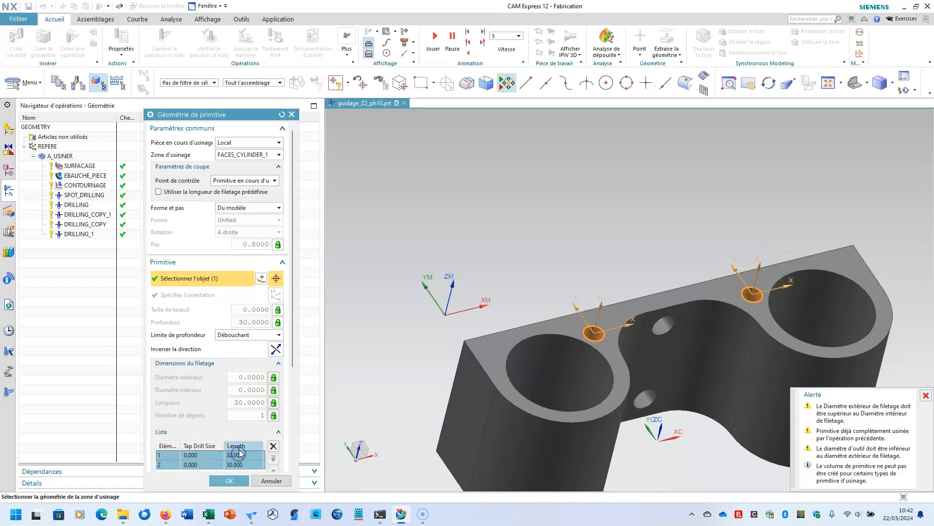
left_click(278, 325)
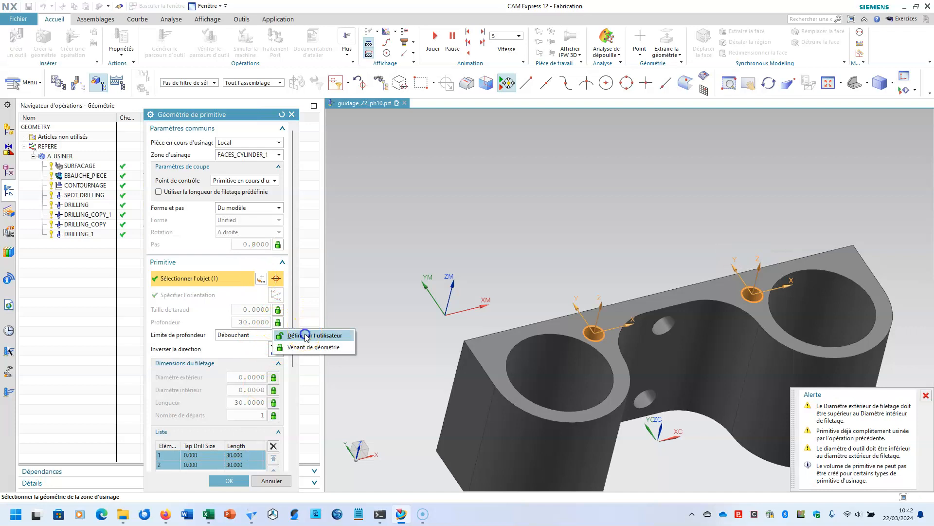
left_click(305, 334)
type("10")
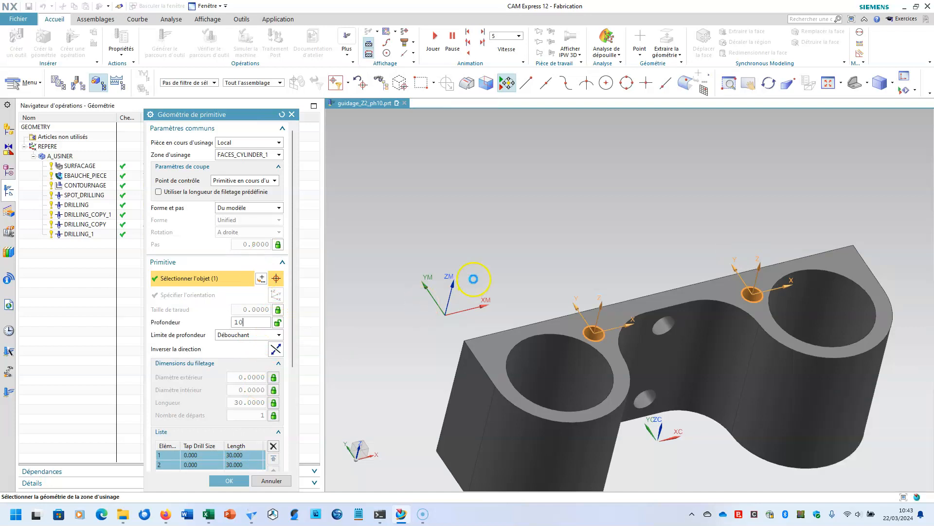
left_click(223, 481)
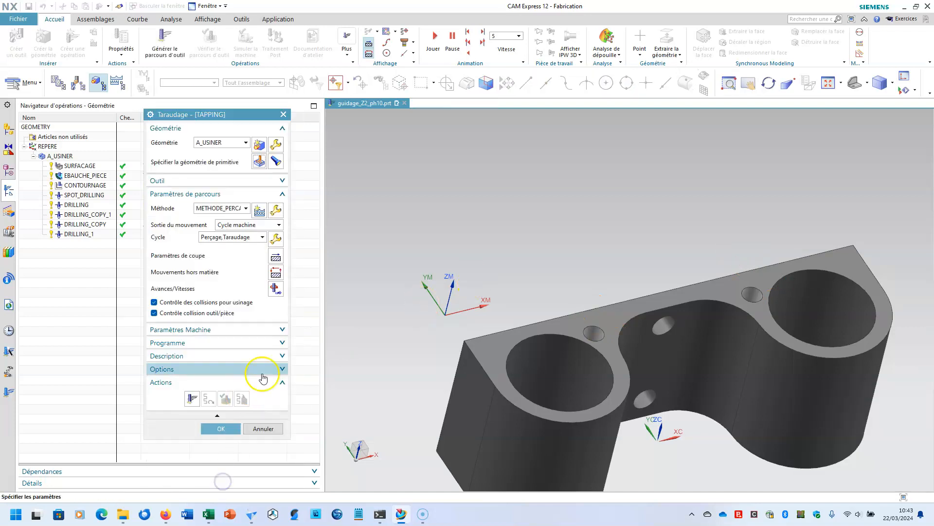
Set TAPPING's cutting speed to 10 smm and feed per tooth to 0.8, and accept the operation.
left_click(274, 287)
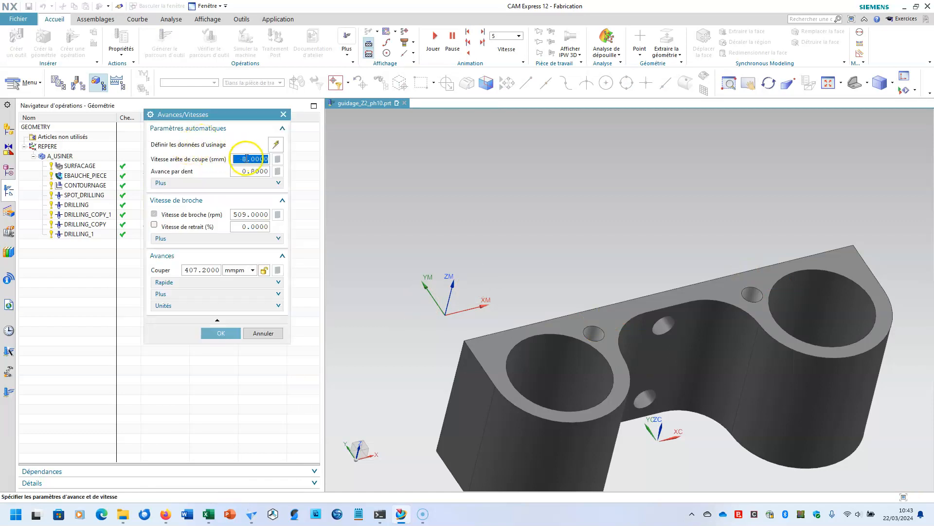
key("Tab")
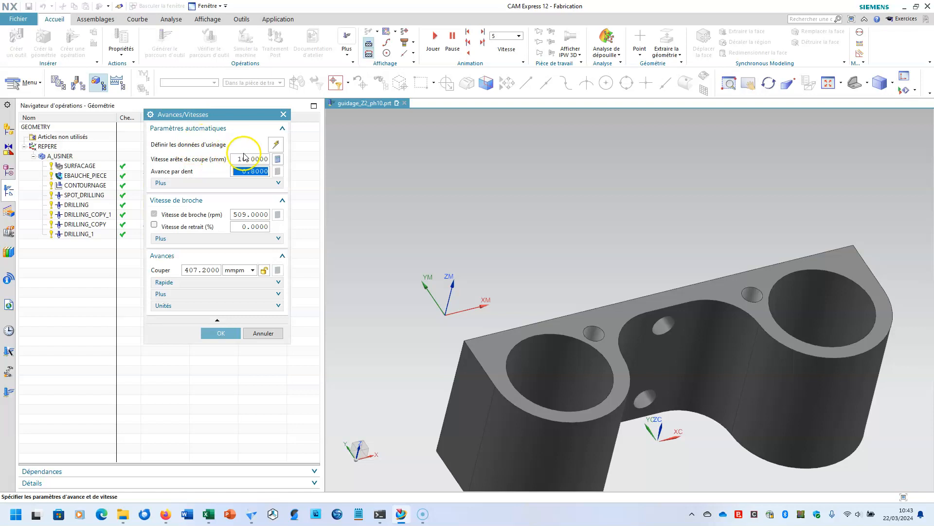
left_click(275, 159)
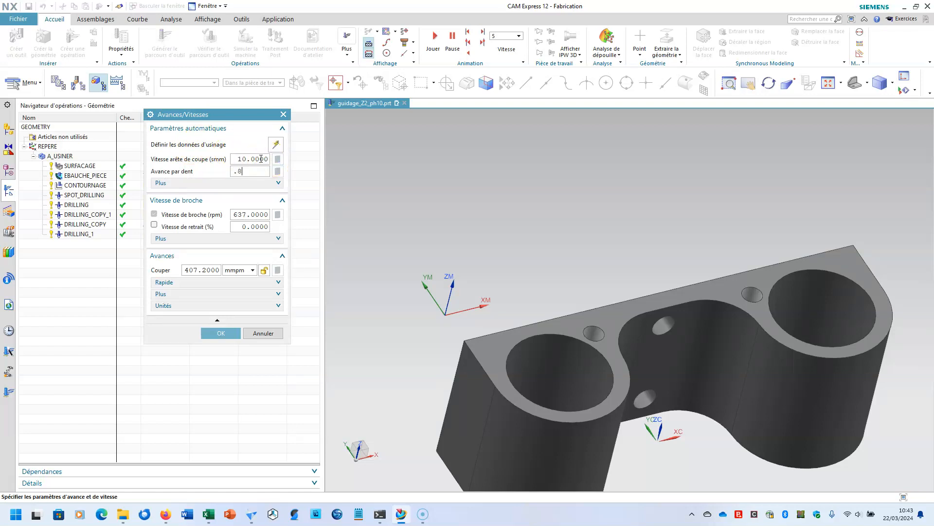
left_click(219, 331)
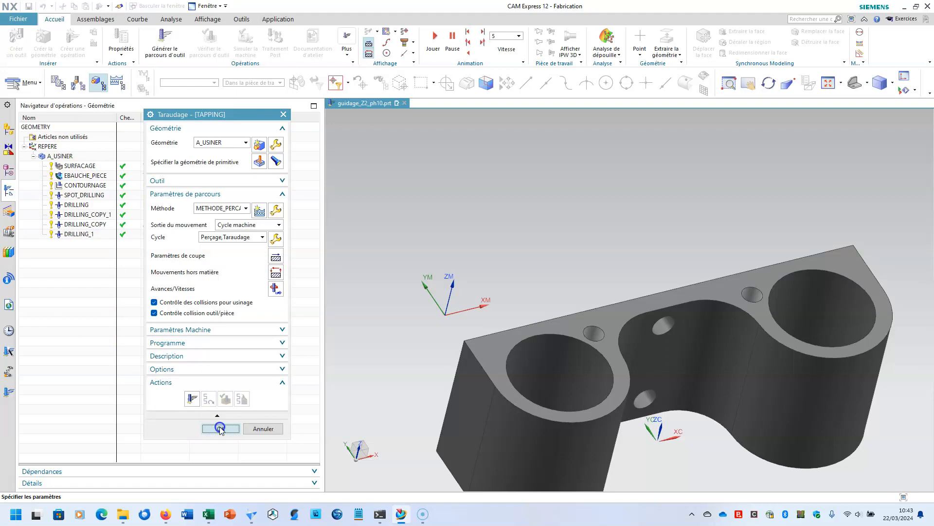
left_click(220, 428)
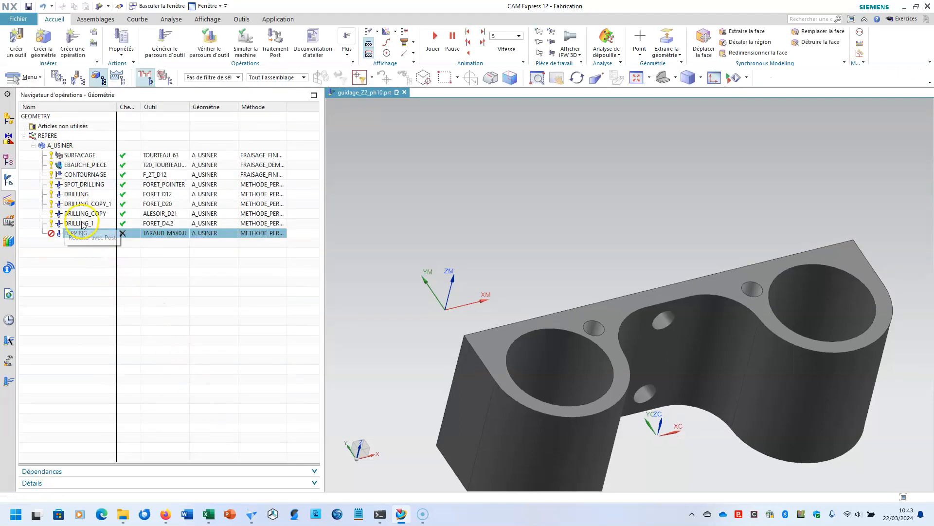
Set DRILLING_1's cutting speed to 40 smm and feed per tooth to 0.0525, and accept the operation.
double_click(82, 222)
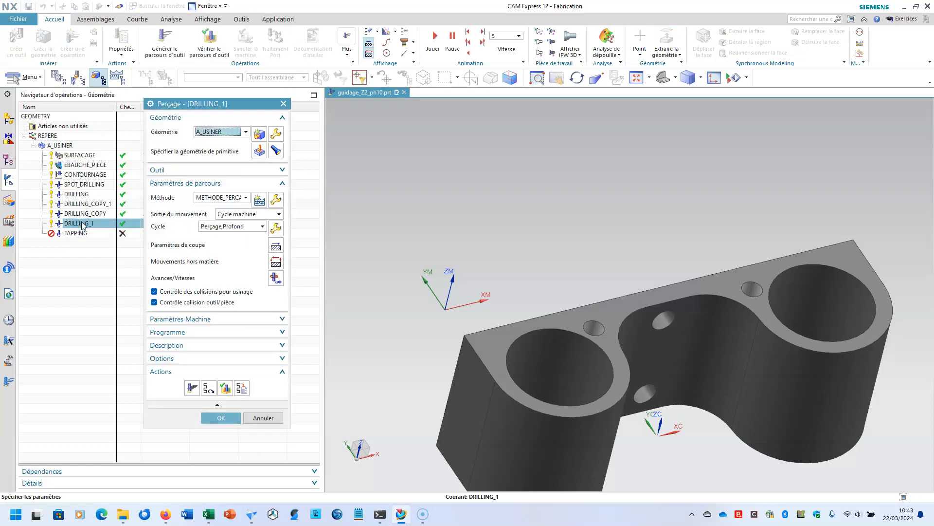
left_click(272, 280)
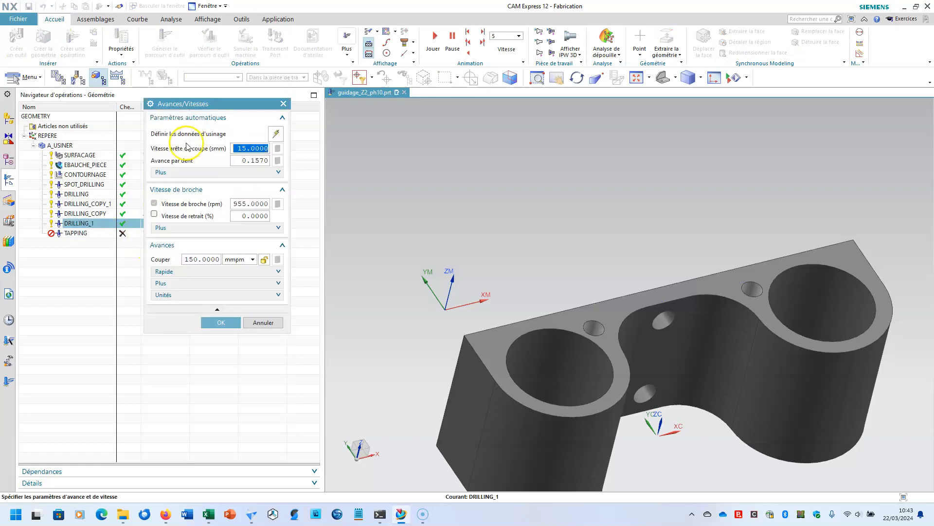
double_click(259, 159)
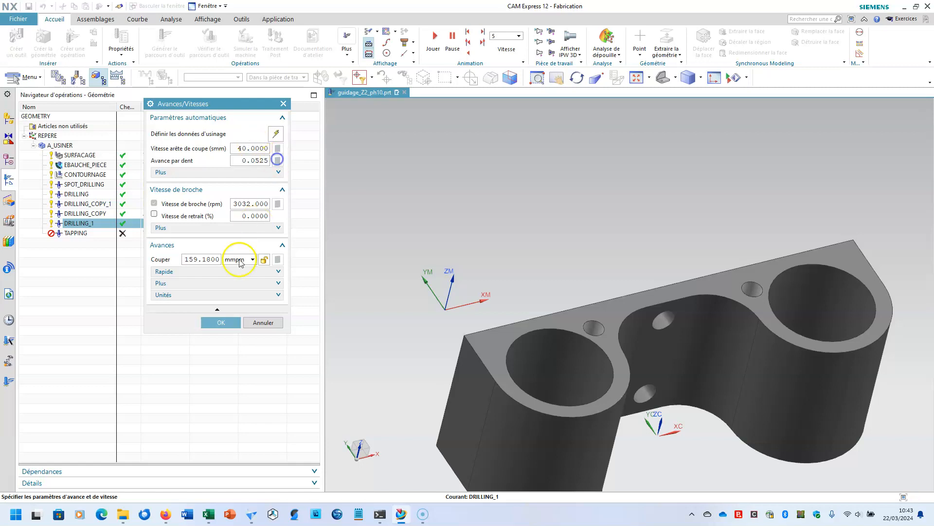
left_click(221, 322)
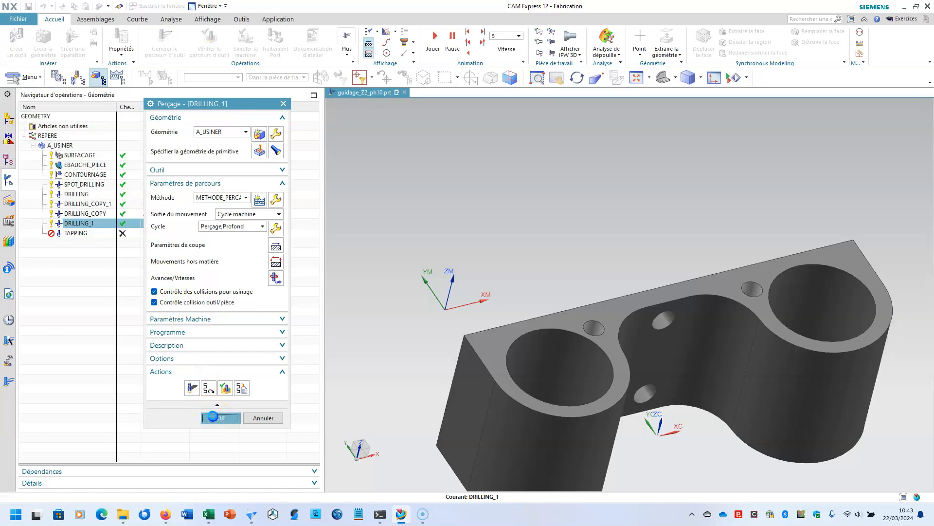
left_click(218, 417)
Generate the outdated tool paths under A_USINER, accept them, and review the generation warnings before closing the report.
left_click(68, 145)
left_click(161, 68)
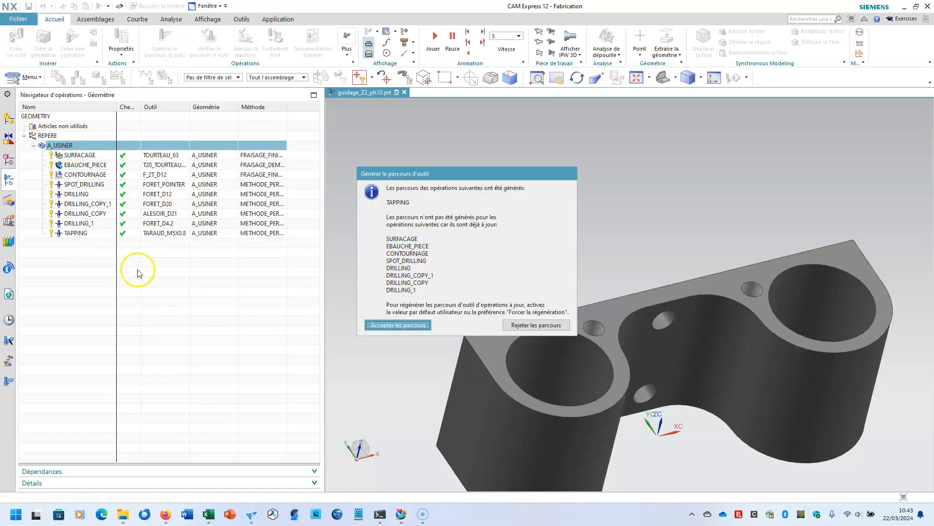
left_click(398, 325)
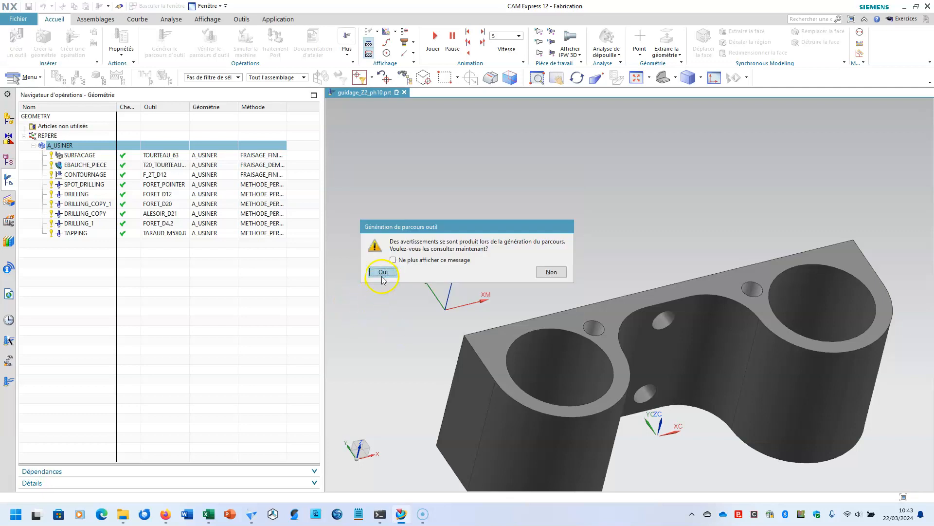
left_click(382, 272)
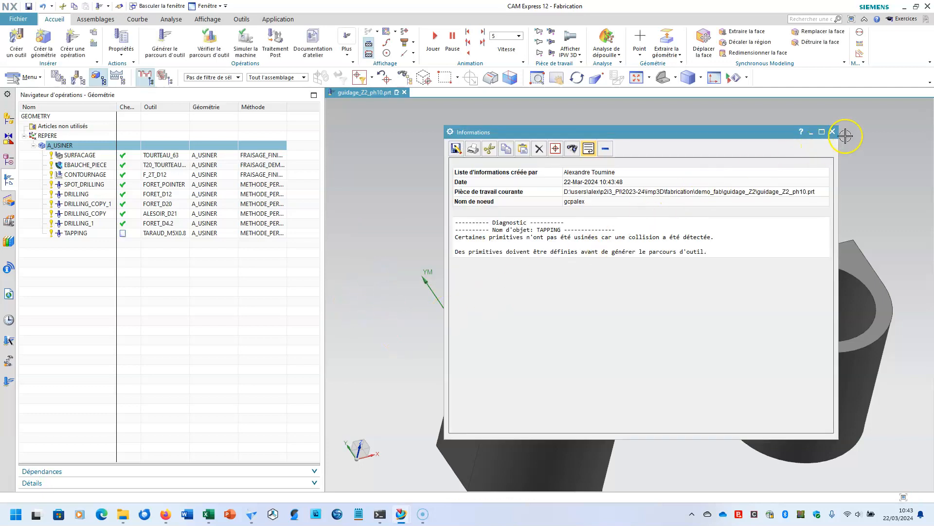
left_click(833, 132)
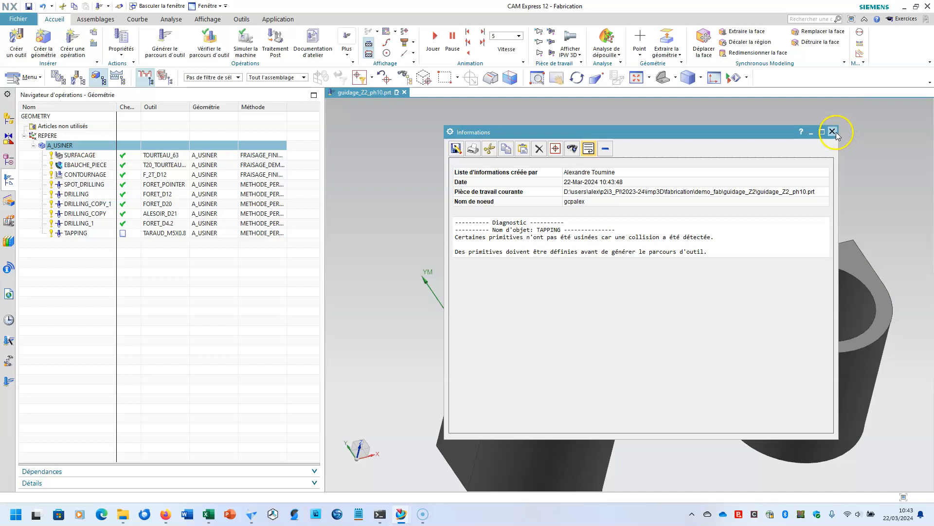
Turn off both collision checks in the TAPPING operation, regenerate its tool path and accept it.
left_click(78, 234)
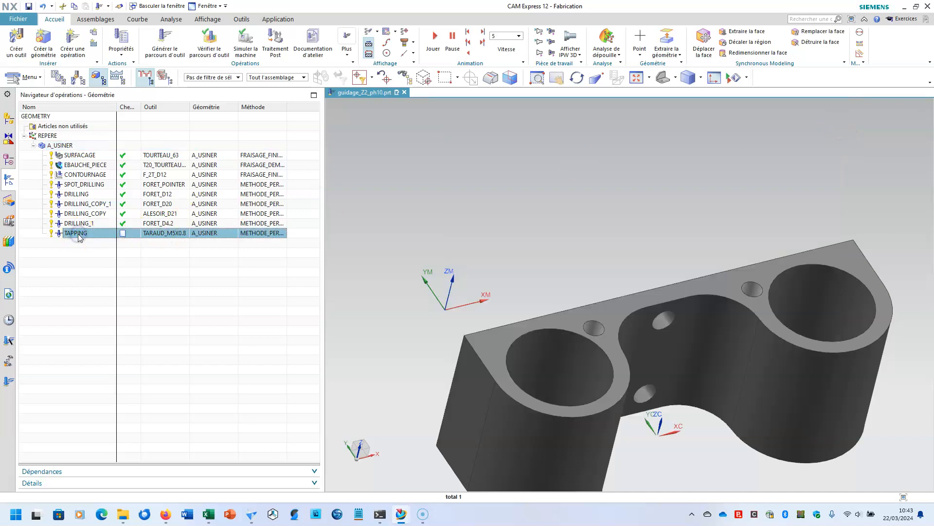
double_click(124, 238)
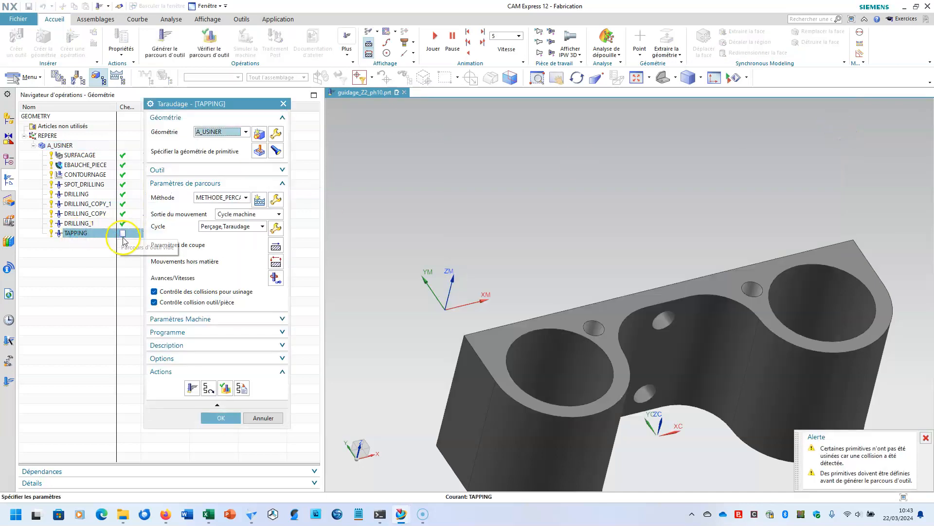
left_click(156, 291)
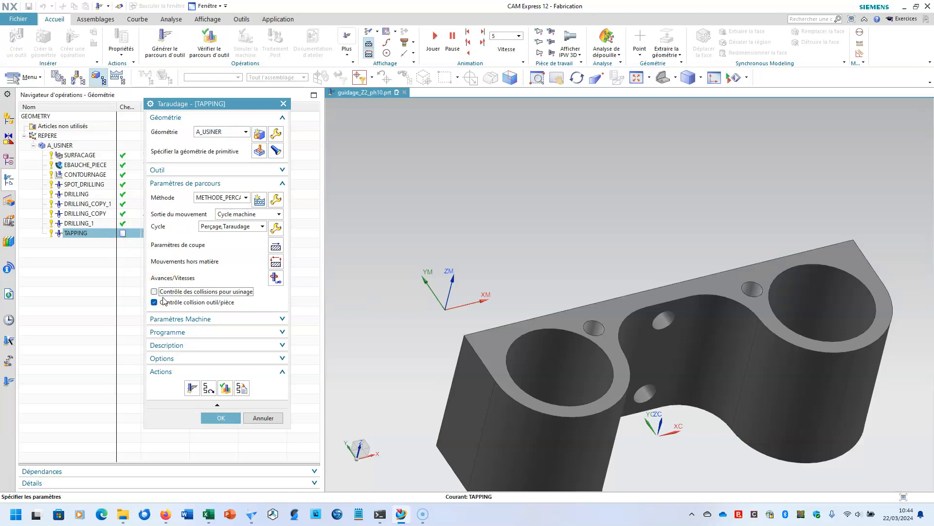
left_click(194, 387)
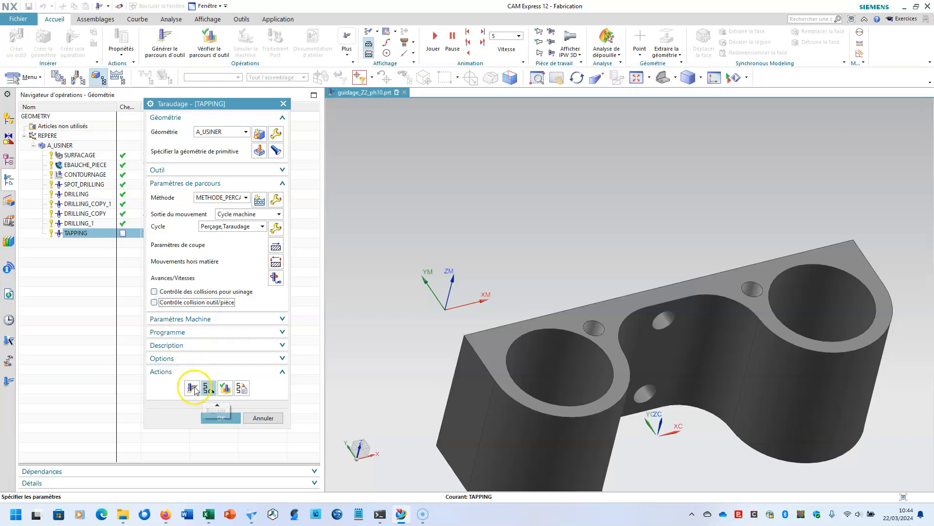
left_click(210, 415)
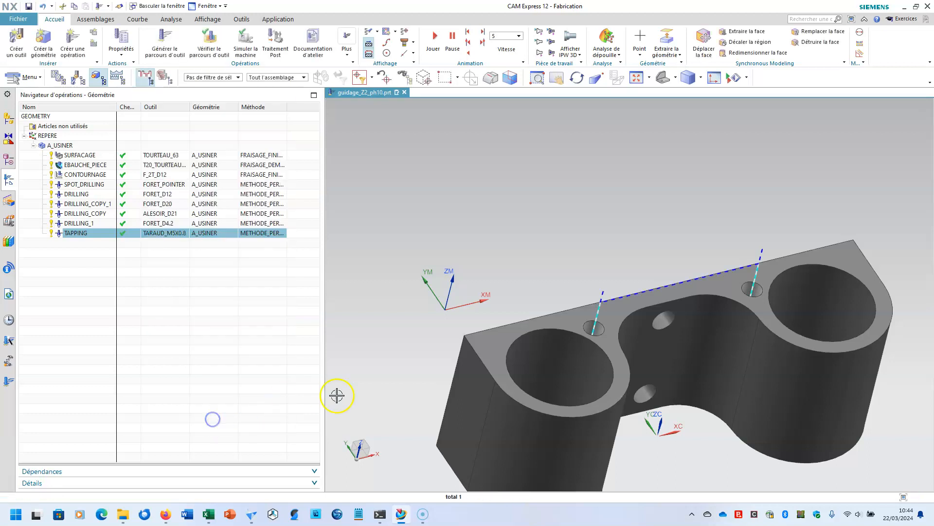
Display the part in static wireframe and examine how deep the tapping tool path runs in the small top holes.
scroll(384, 392, "up", 3)
scroll(392, 393, "down", 3)
middle_click_drag(423, 415, 528, 328)
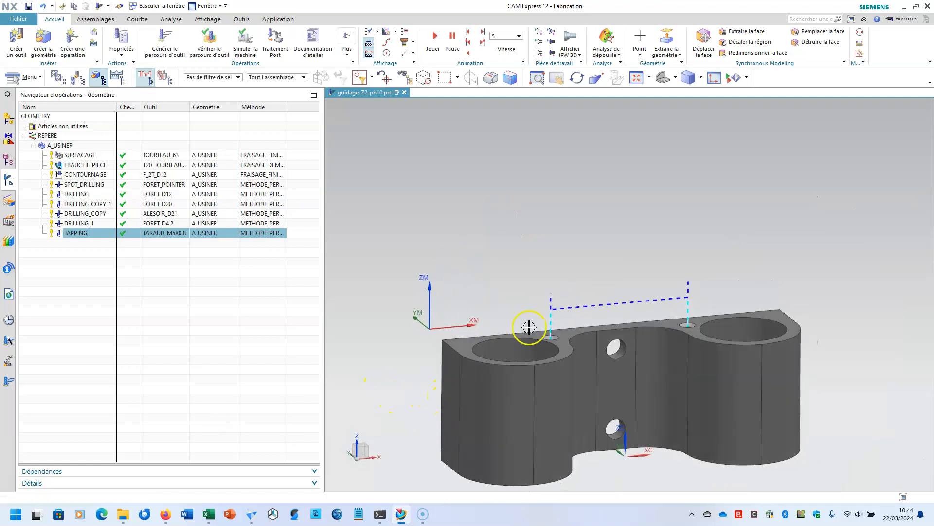
left_click(701, 78)
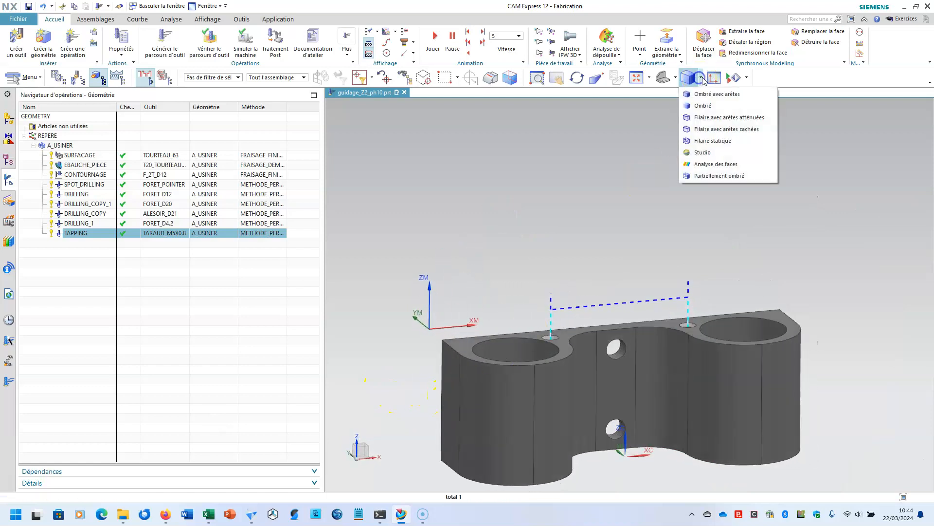
left_click(696, 140)
middle_click_drag(619, 337, 598, 331)
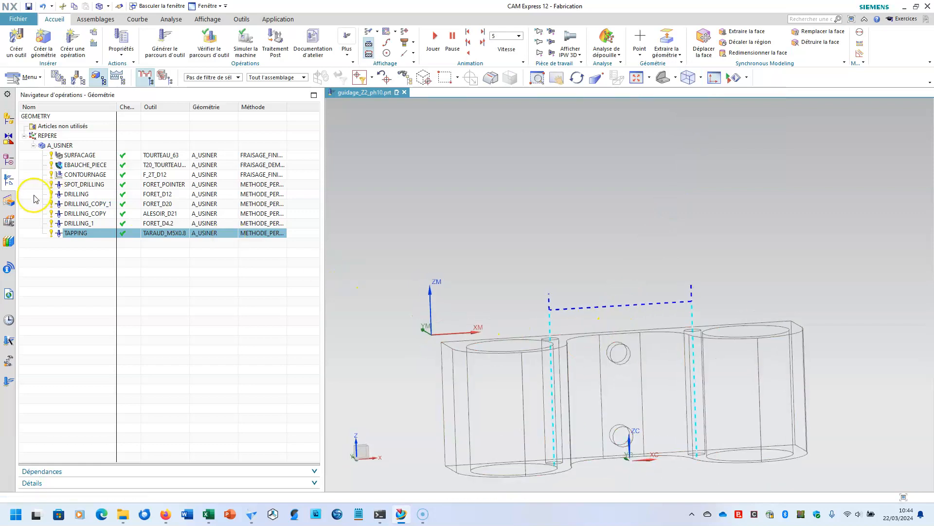
Set the thread length to 10 mm in TAPPING's feature geometry, regenerate its tool path and accept the operation.
double_click(76, 234)
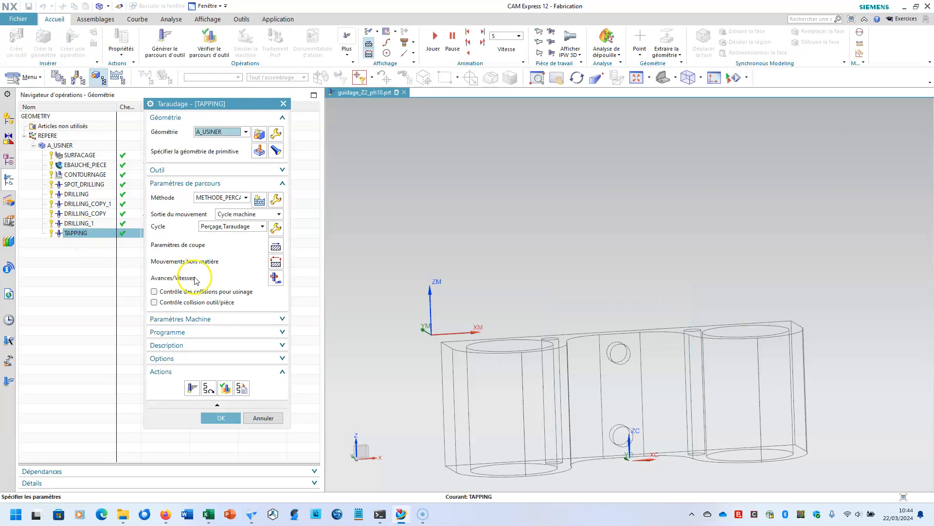
left_click(258, 150)
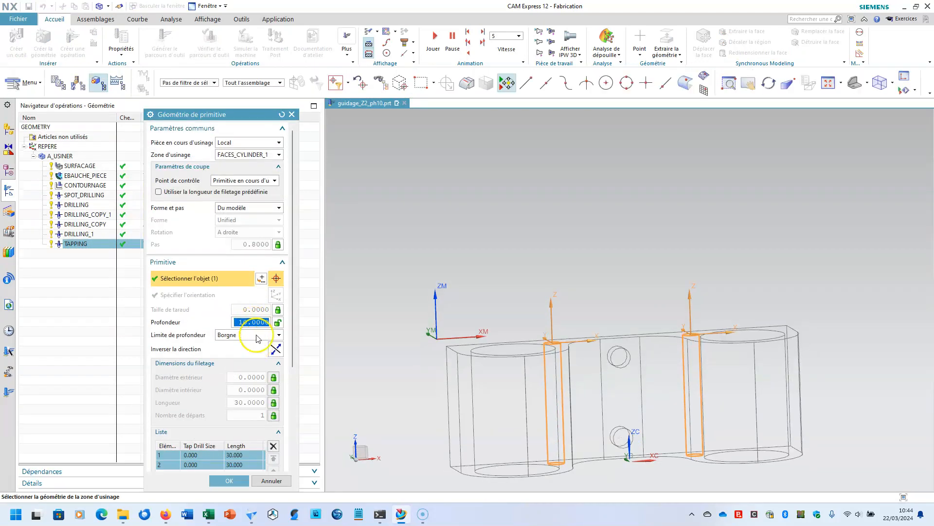
left_click(274, 402)
left_click(277, 415)
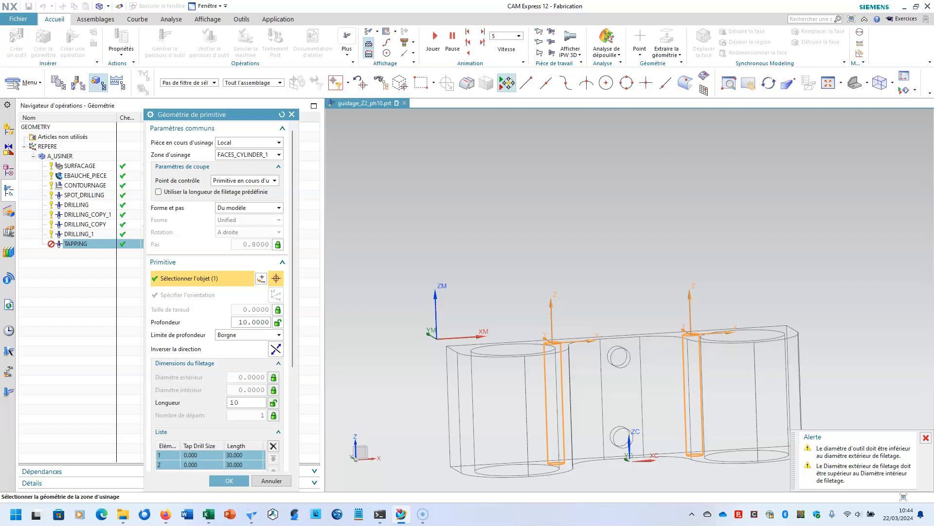
key("Tab")
left_click_drag(193, 466, 215, 468)
left_click(223, 481)
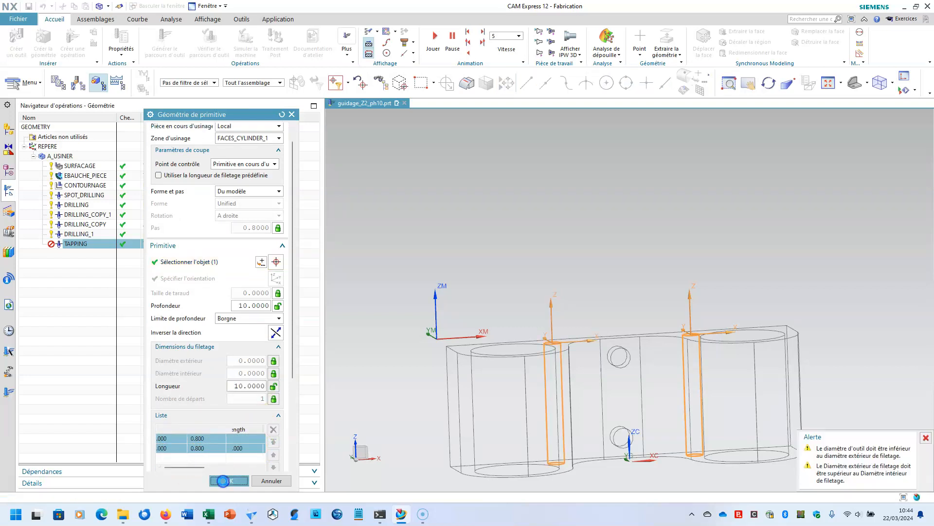
left_click(192, 397)
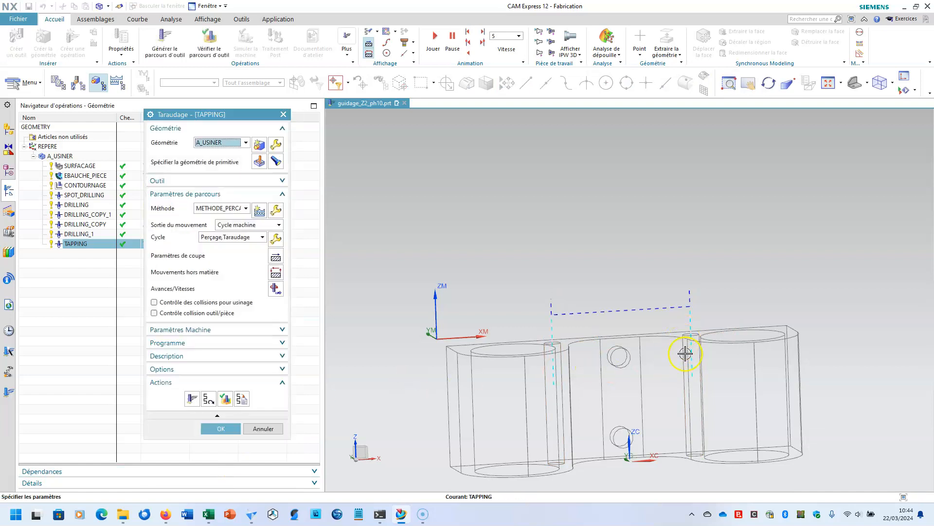
left_click(231, 429)
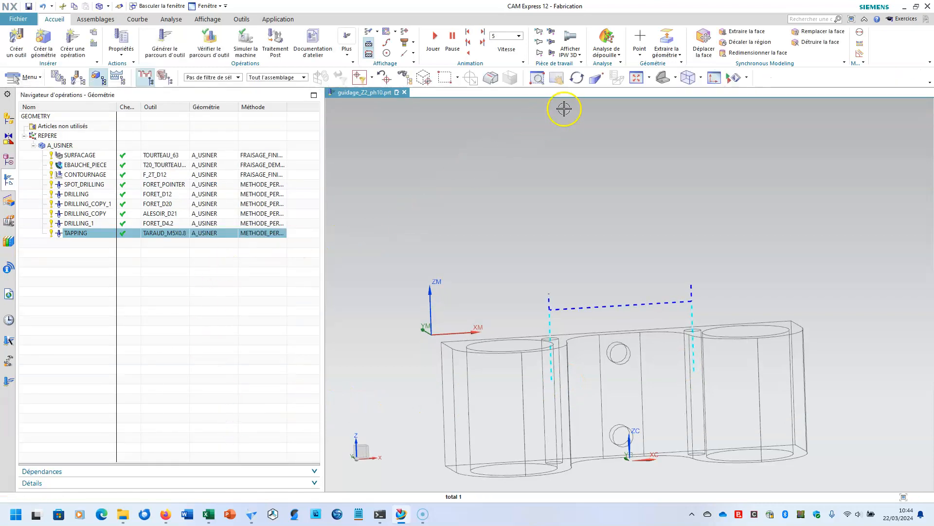
Return the part display to shaded with edges and save the part file.
left_click(701, 79)
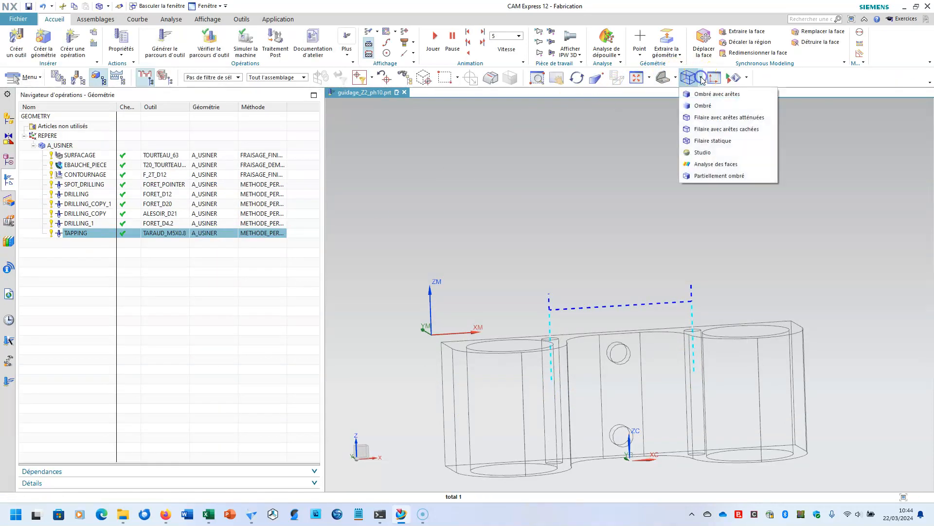
left_click(702, 93)
mouse_move(568, 190)
middle_mouse_down()
mouse_move(569, 206)
mouse_move(578, 205)
middle_mouse_up()
scroll(576, 205, "up", 2)
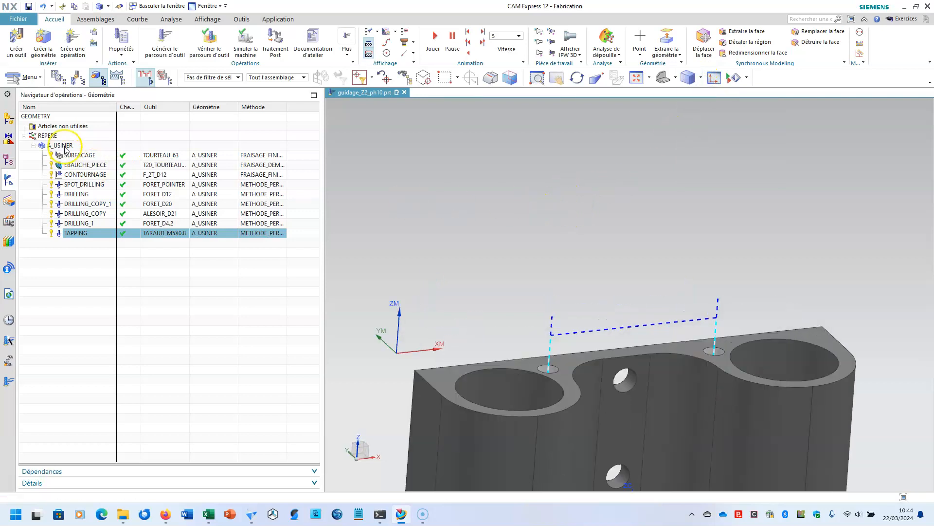
left_click(29, 6)
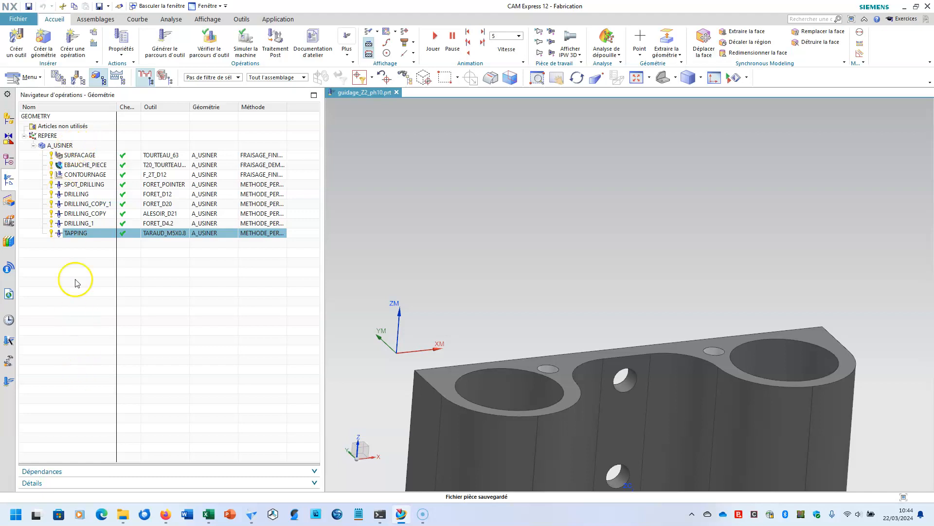
List the operations in program order and review their tools, tool numbers and machining times.
left_click(59, 78)
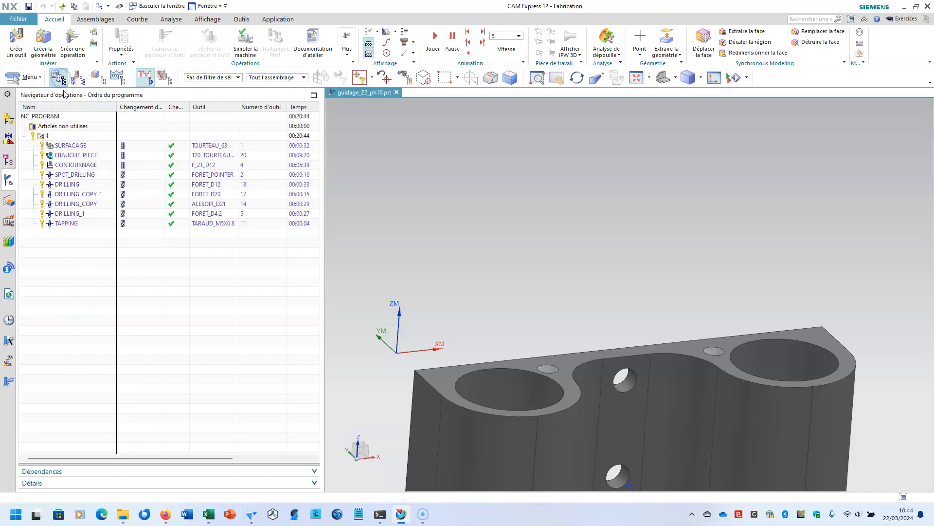
mouse_move(299, 119)
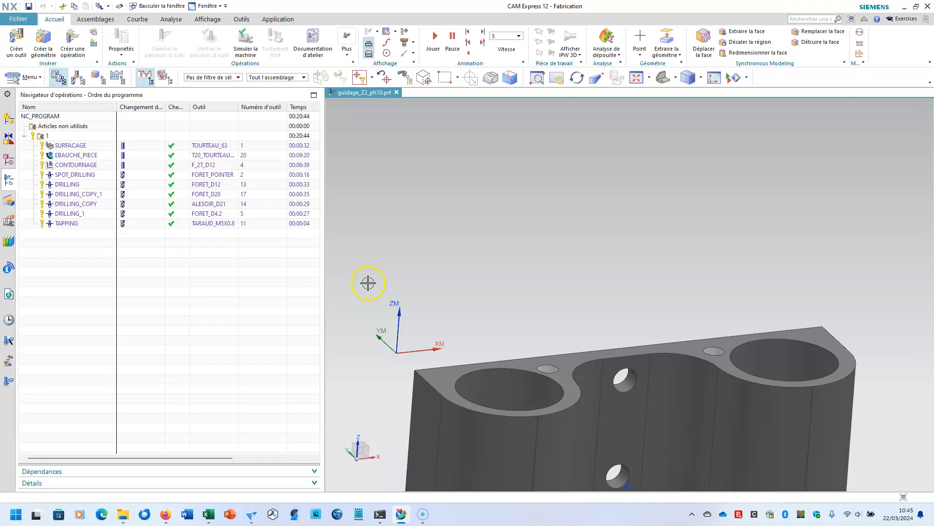
scroll(412, 307, "down", 1)
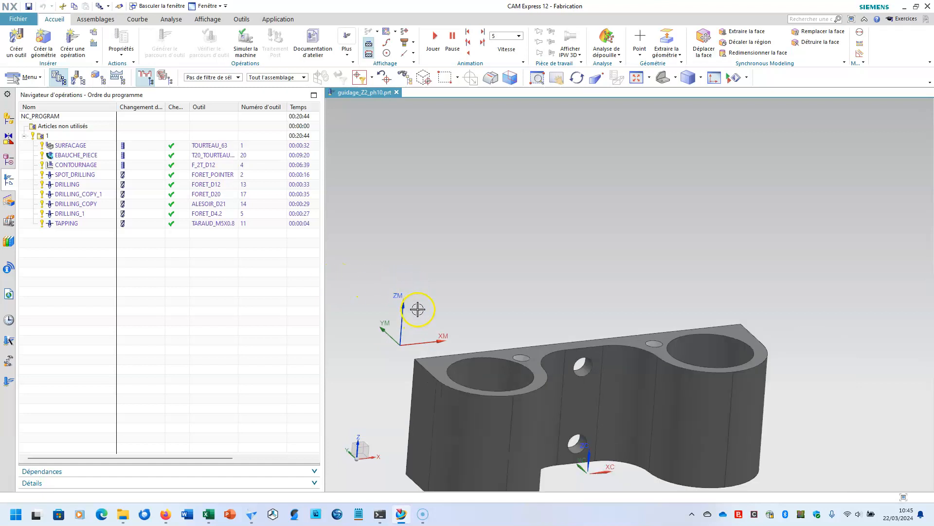
middle_click_drag(418, 309, 421, 275, "shift")
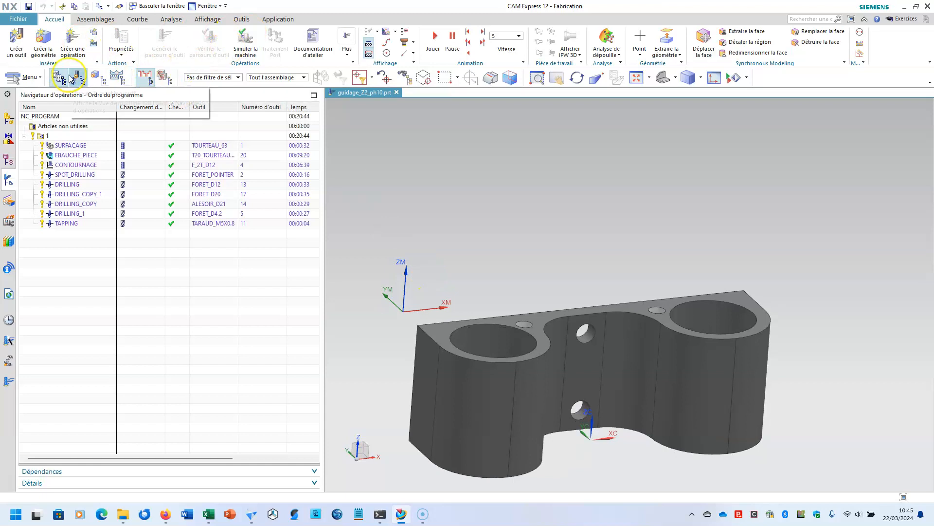
Simulate all tool paths of program 1 in 3D dynamic mode at animation speed 9 and inspect the material removal.
left_click(41, 136)
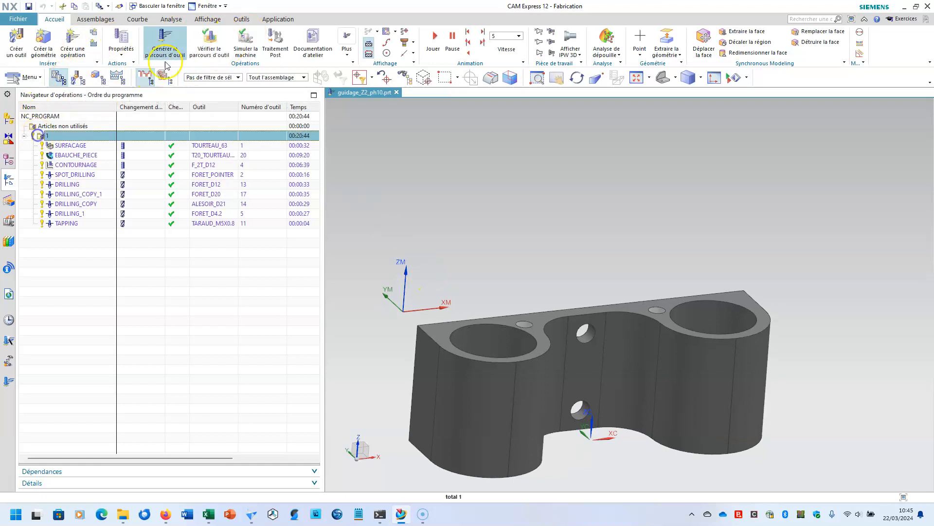
left_click(211, 48)
left_click(276, 441)
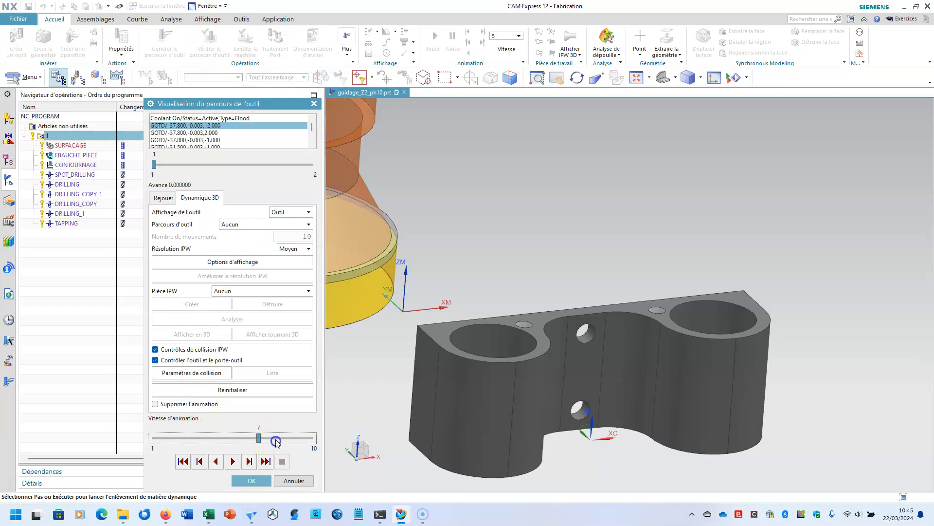
left_click(302, 438)
left_click(233, 460)
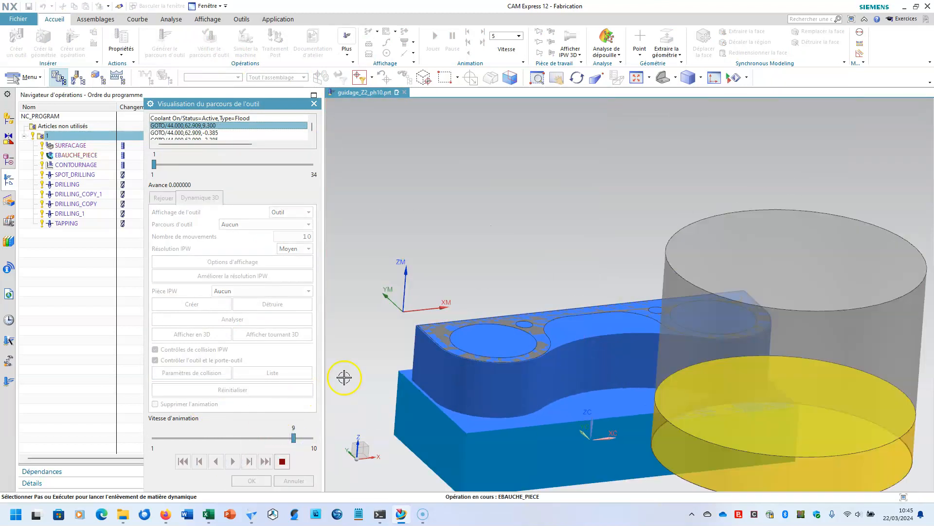
middle_click_drag(395, 379, 402, 345, "shift")
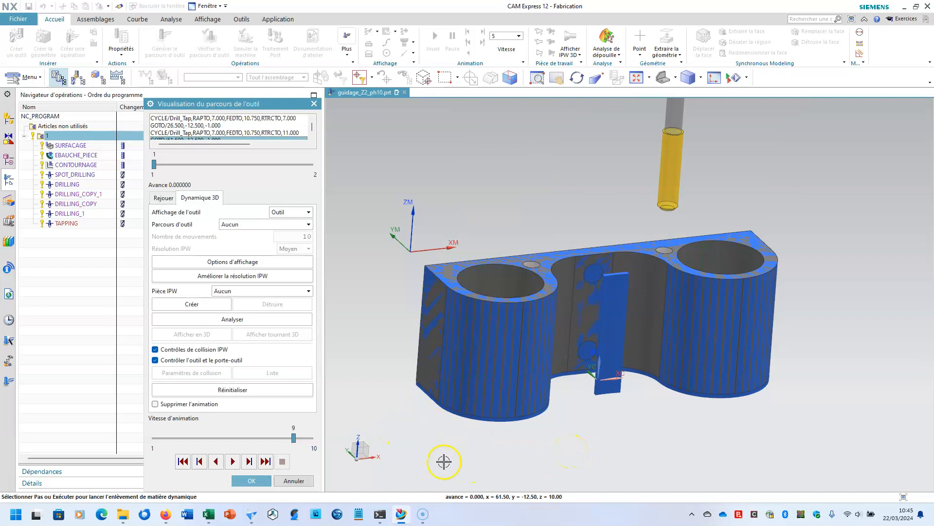
Switch to the Solid Edge drawing guidage_z2.dft and measure the stock edge below the part in the lower view without placing a dimension.
left_click(252, 515)
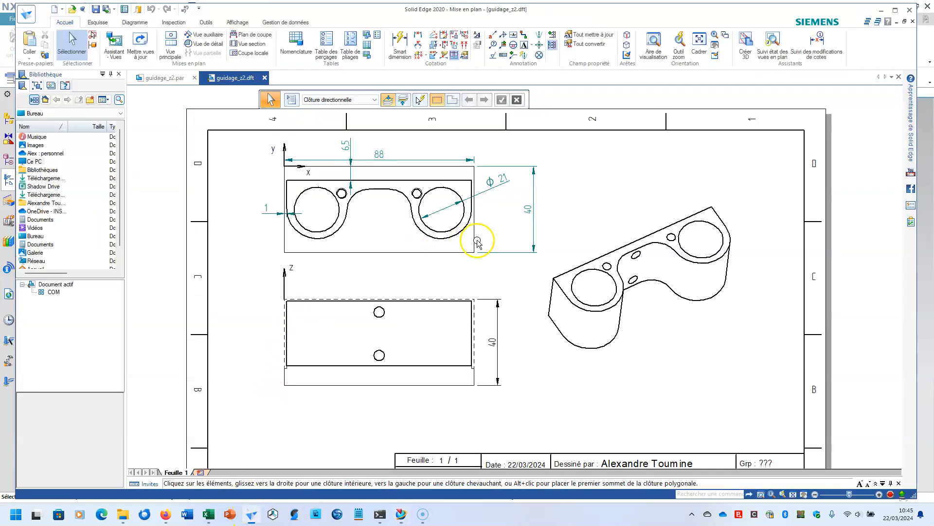
left_click(400, 44)
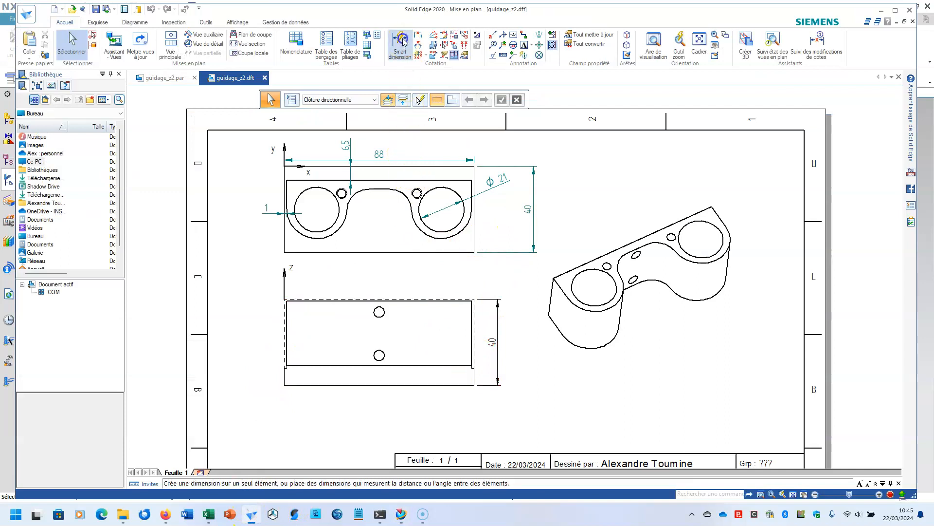
scroll(460, 389, "up", 5)
left_click(478, 369)
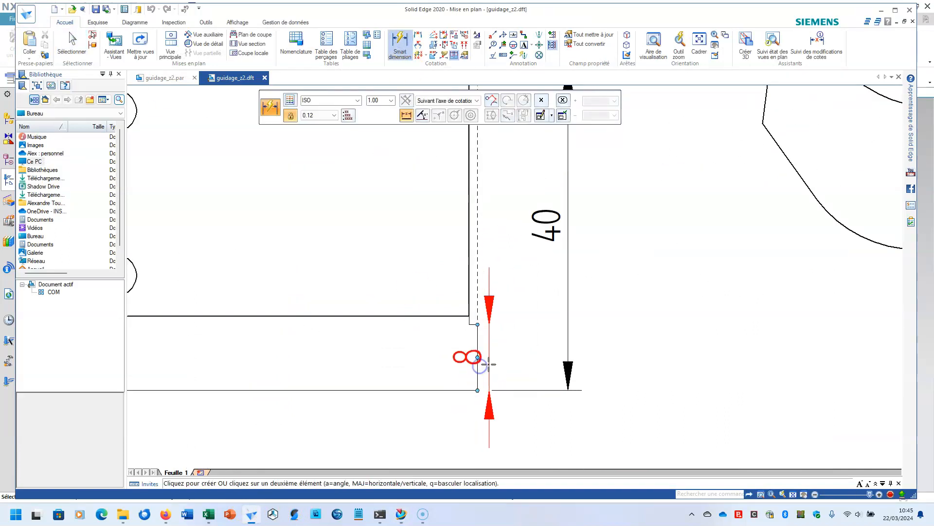
scroll(490, 364, "up", 1)
scroll(475, 364, "down", 1)
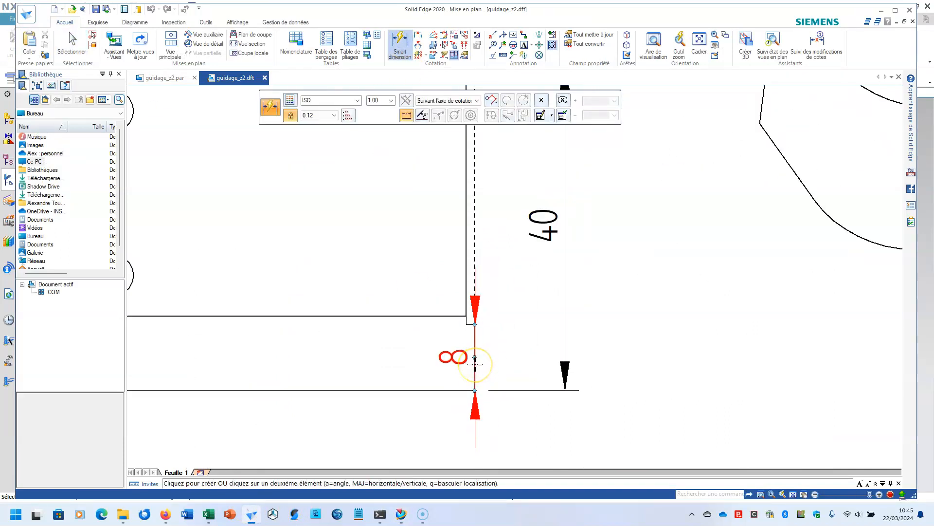
key("Escape")
scroll(473, 354, "down", 4)
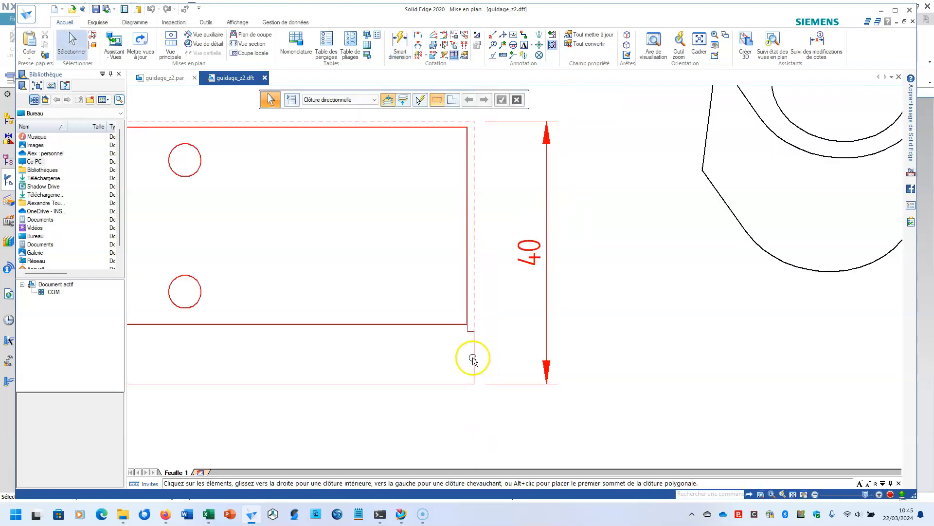
middle_click_drag(468, 343, 547, 368)
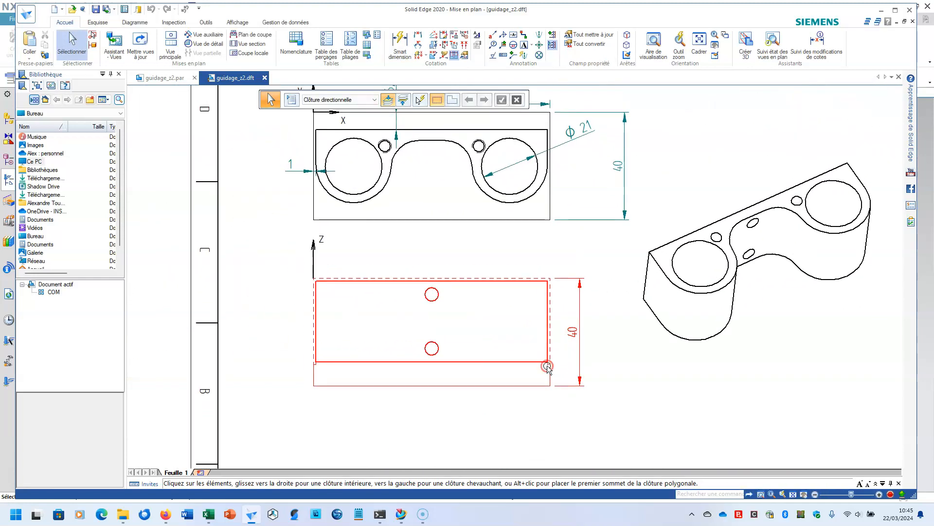
middle_click_drag(619, 171, 625, 224)
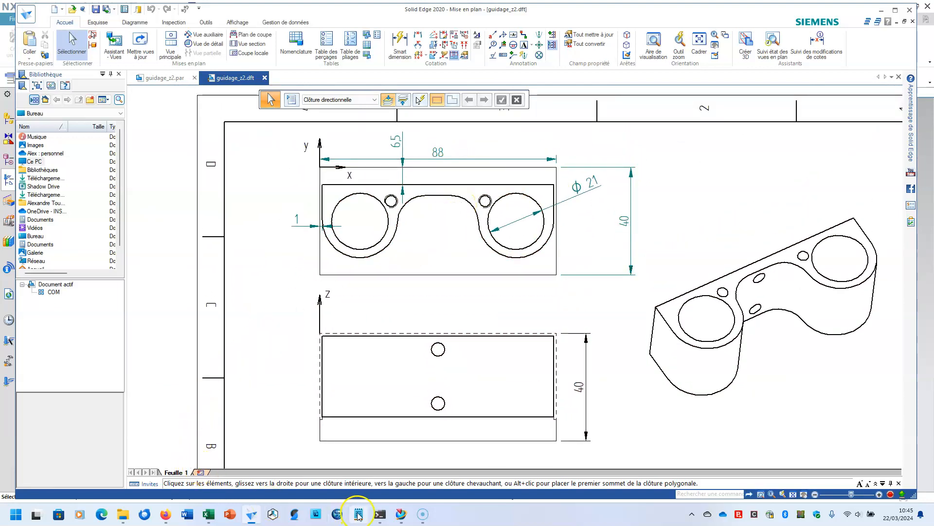
Switch back to CAM Express and close the tool path simulation of program 1.
left_click(400, 514)
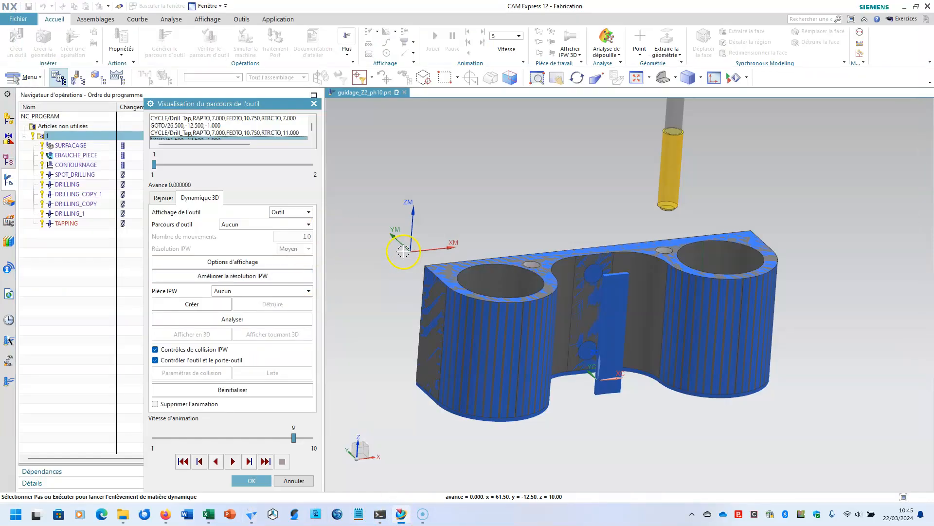
left_click(251, 480)
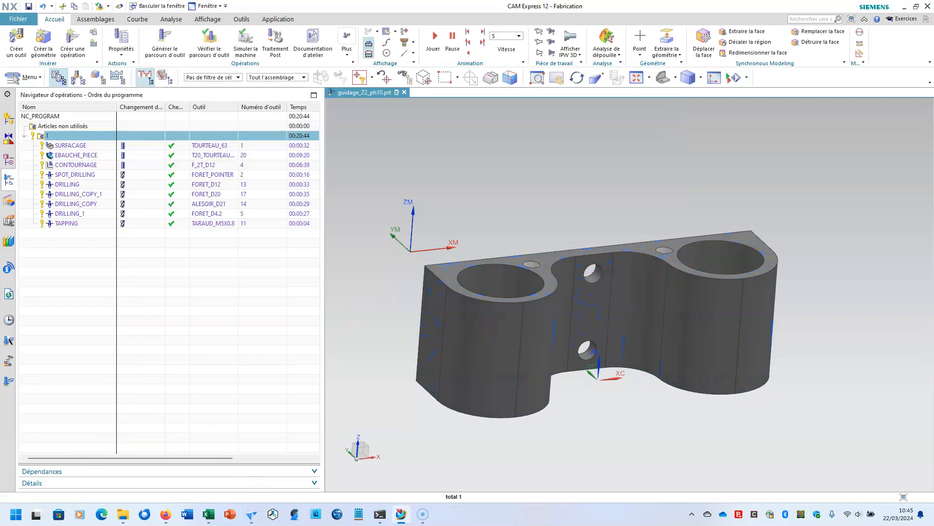